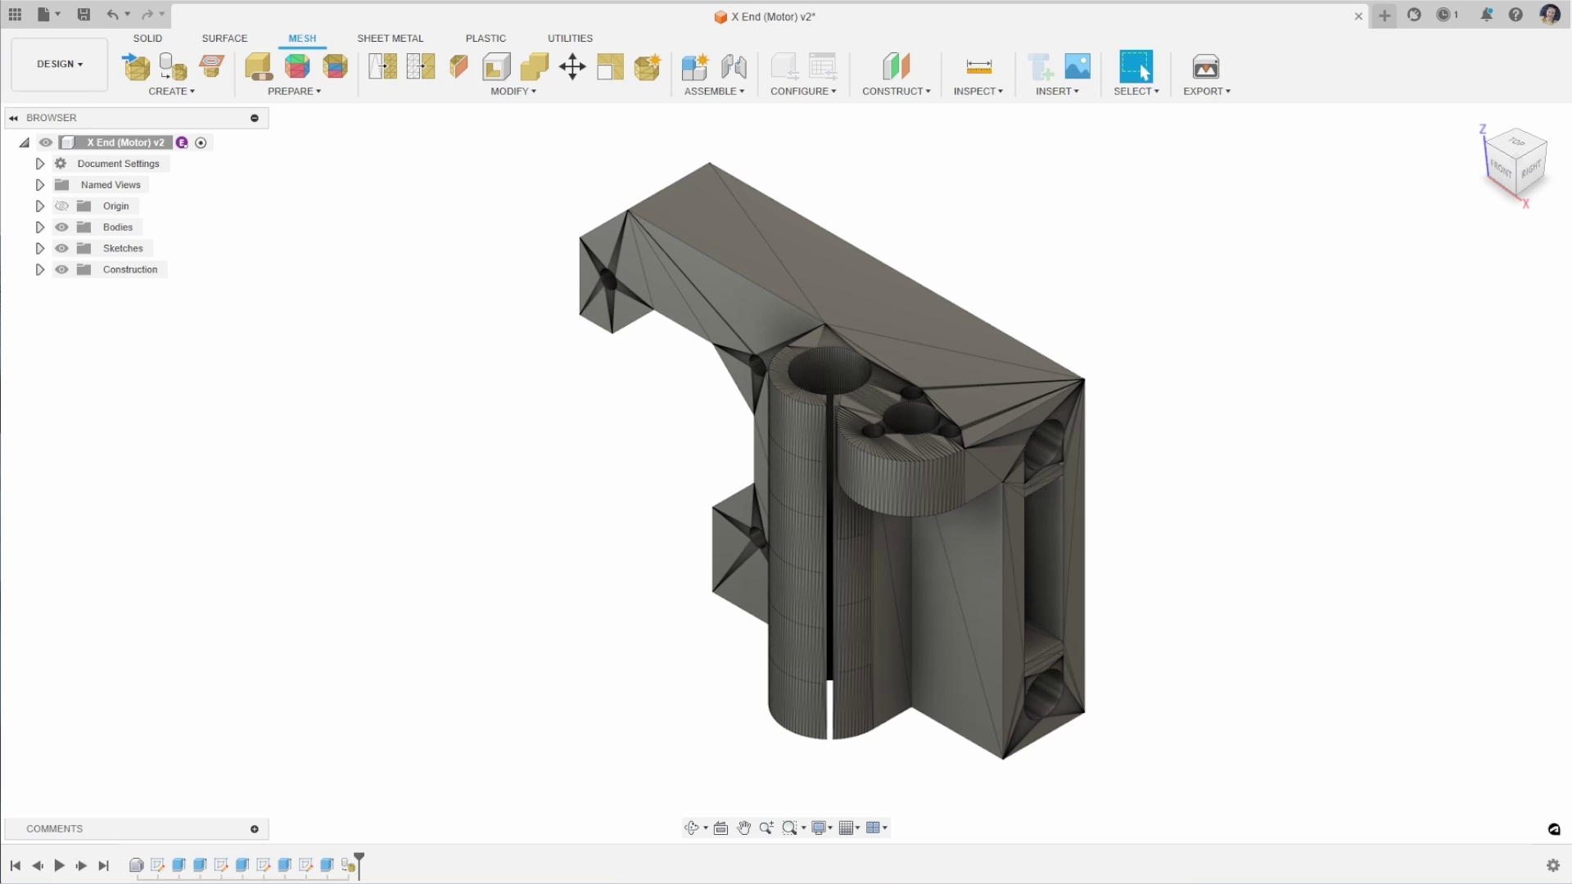
# - Expand the Bodies folder to list the Body1 mesh body, select it, then deselect it
pyautogui.click(40, 227)
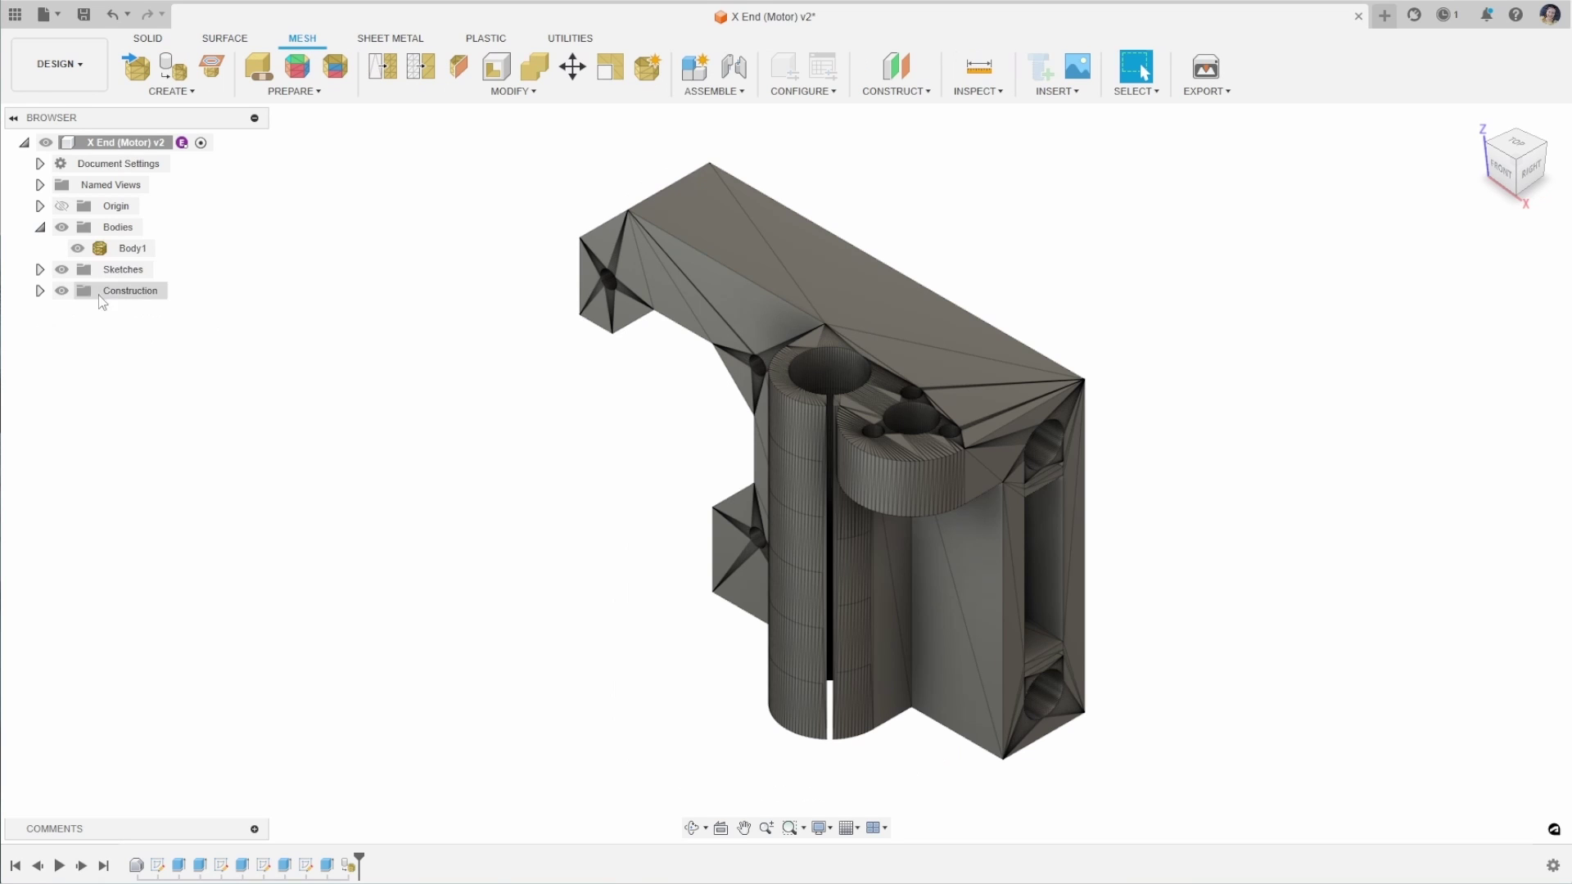
pyautogui.click(115, 248)
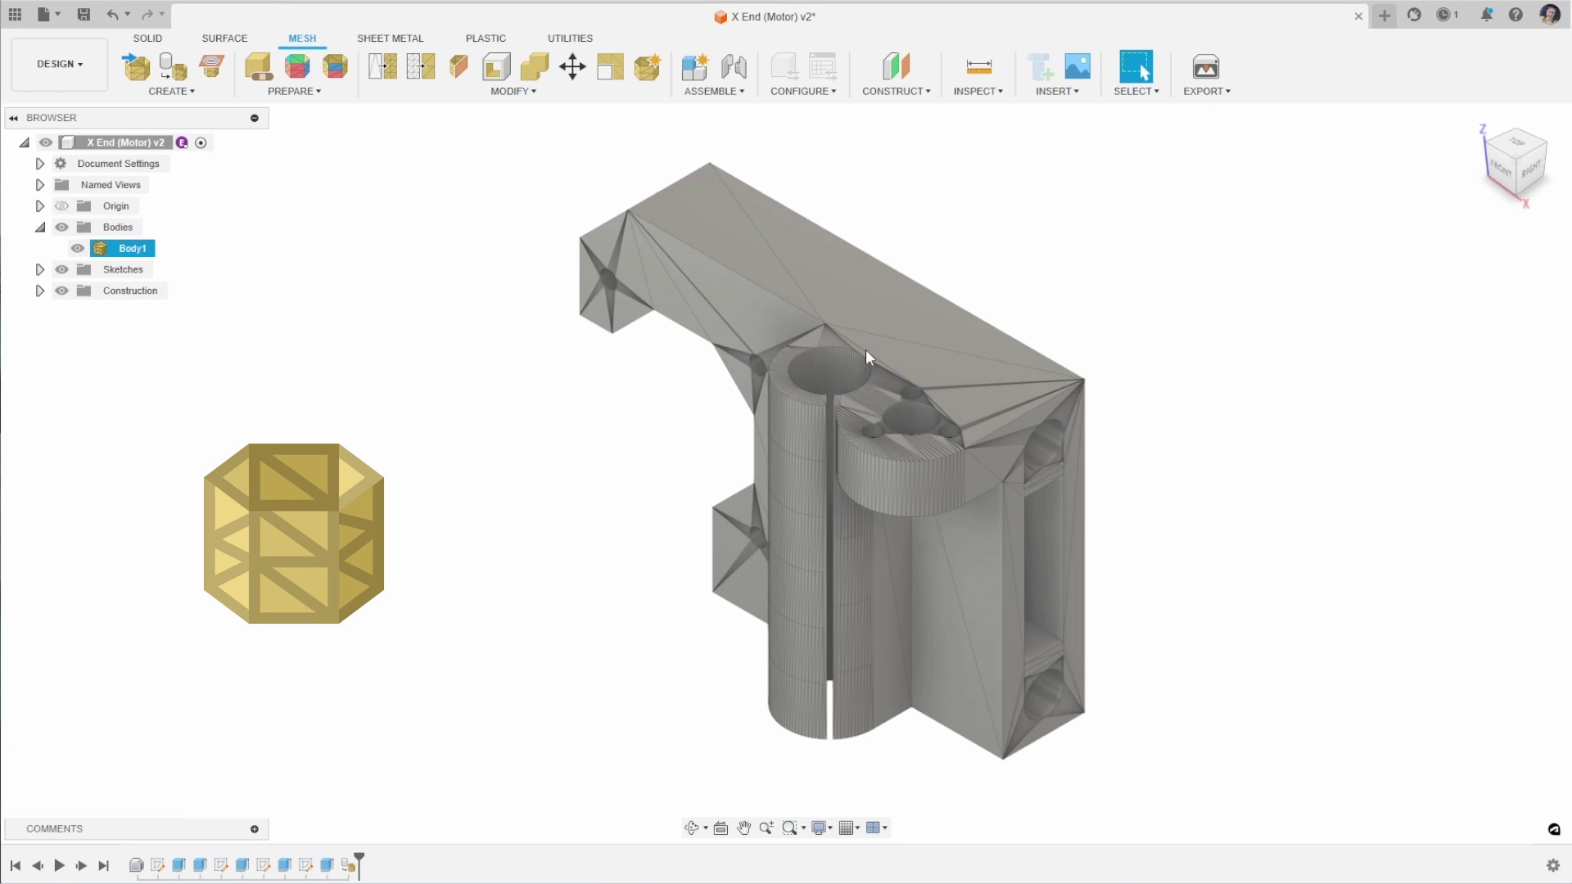
pyautogui.press('Escape')
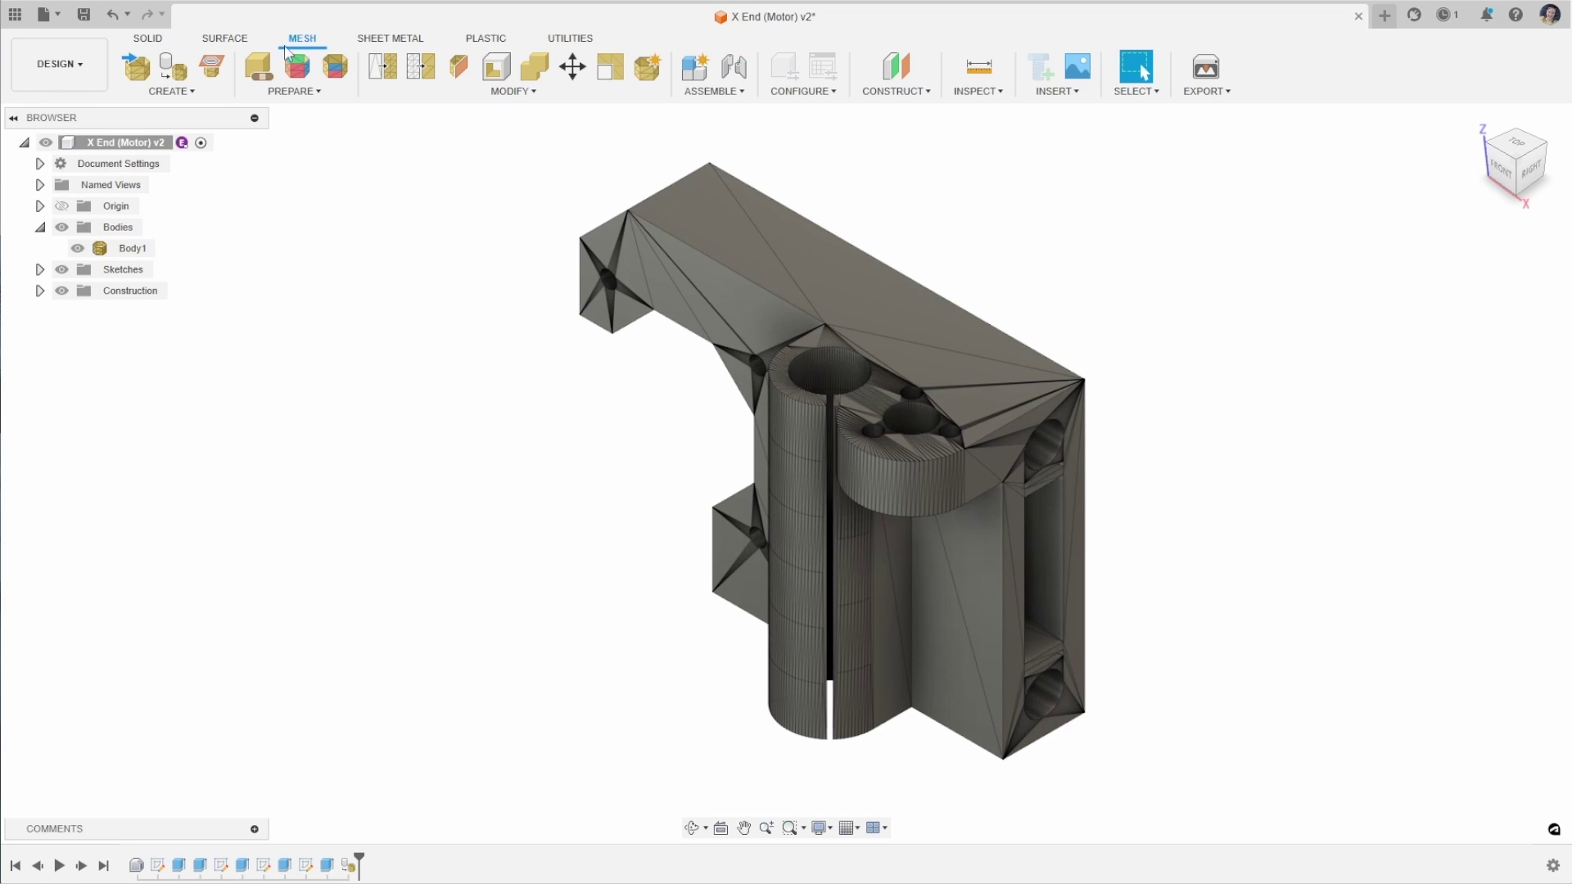
# - Convert Body1 with Convert Mesh using the Parametric operation and Faceted method
pyautogui.click(473, 92)
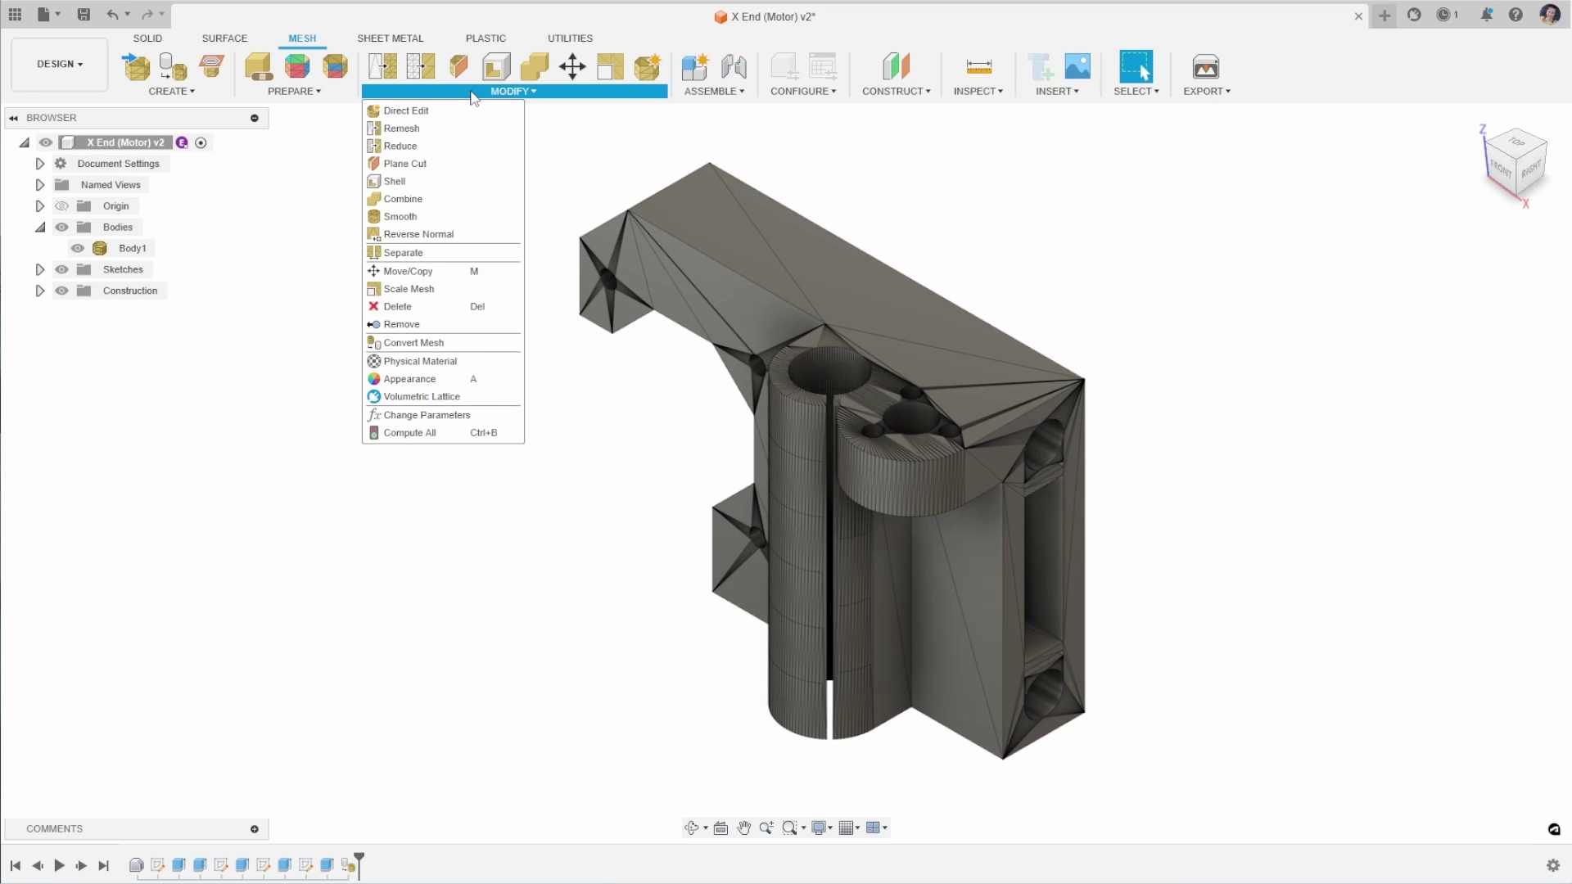
pyautogui.click(446, 342)
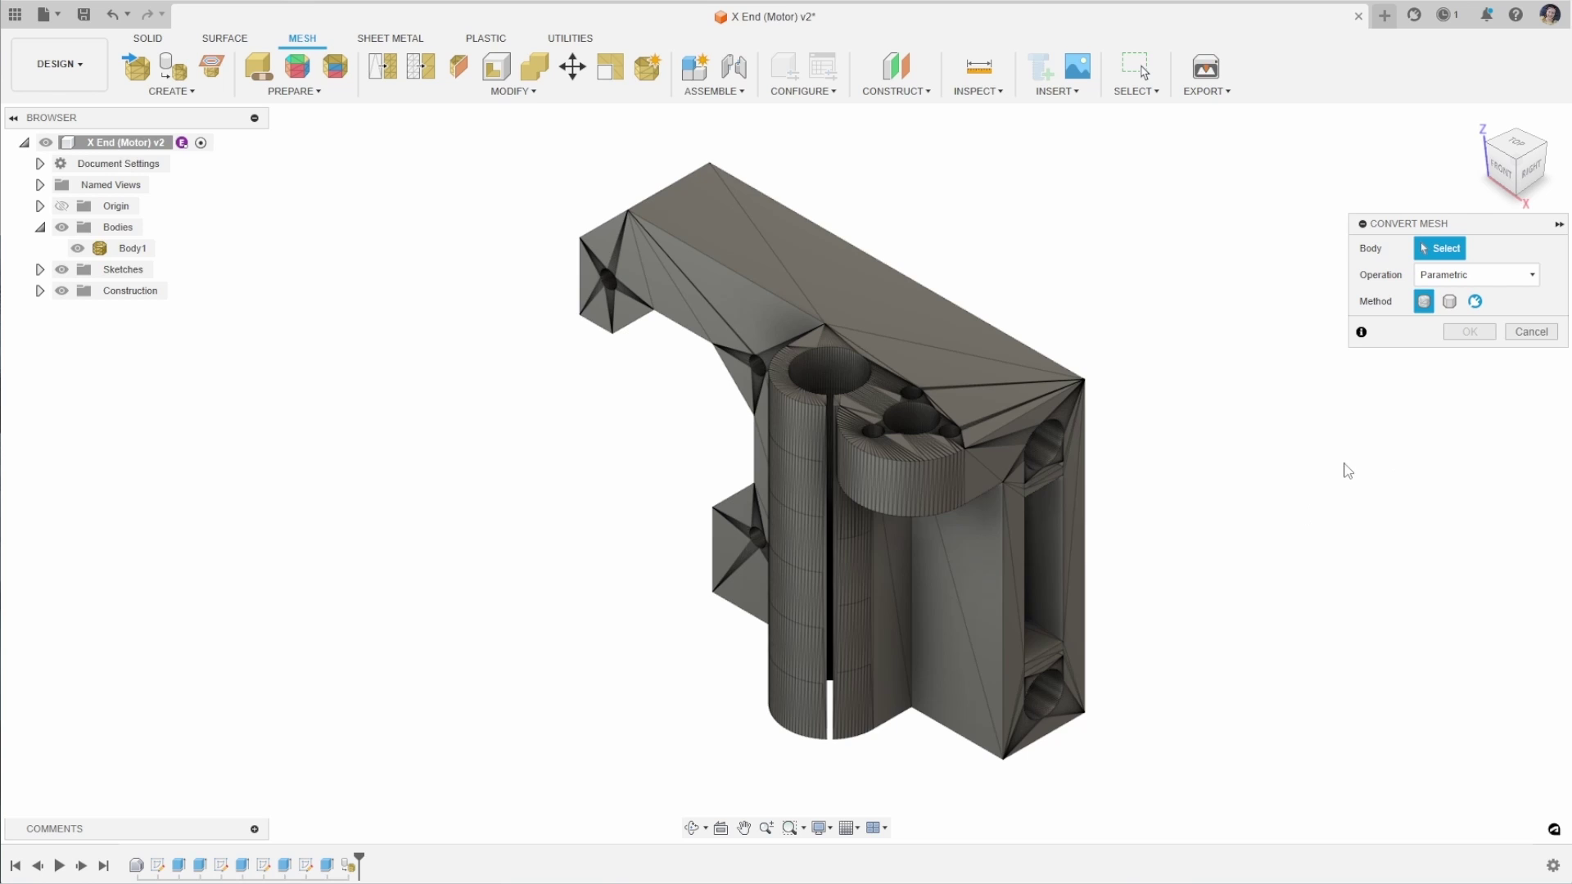
pyautogui.click(836, 284)
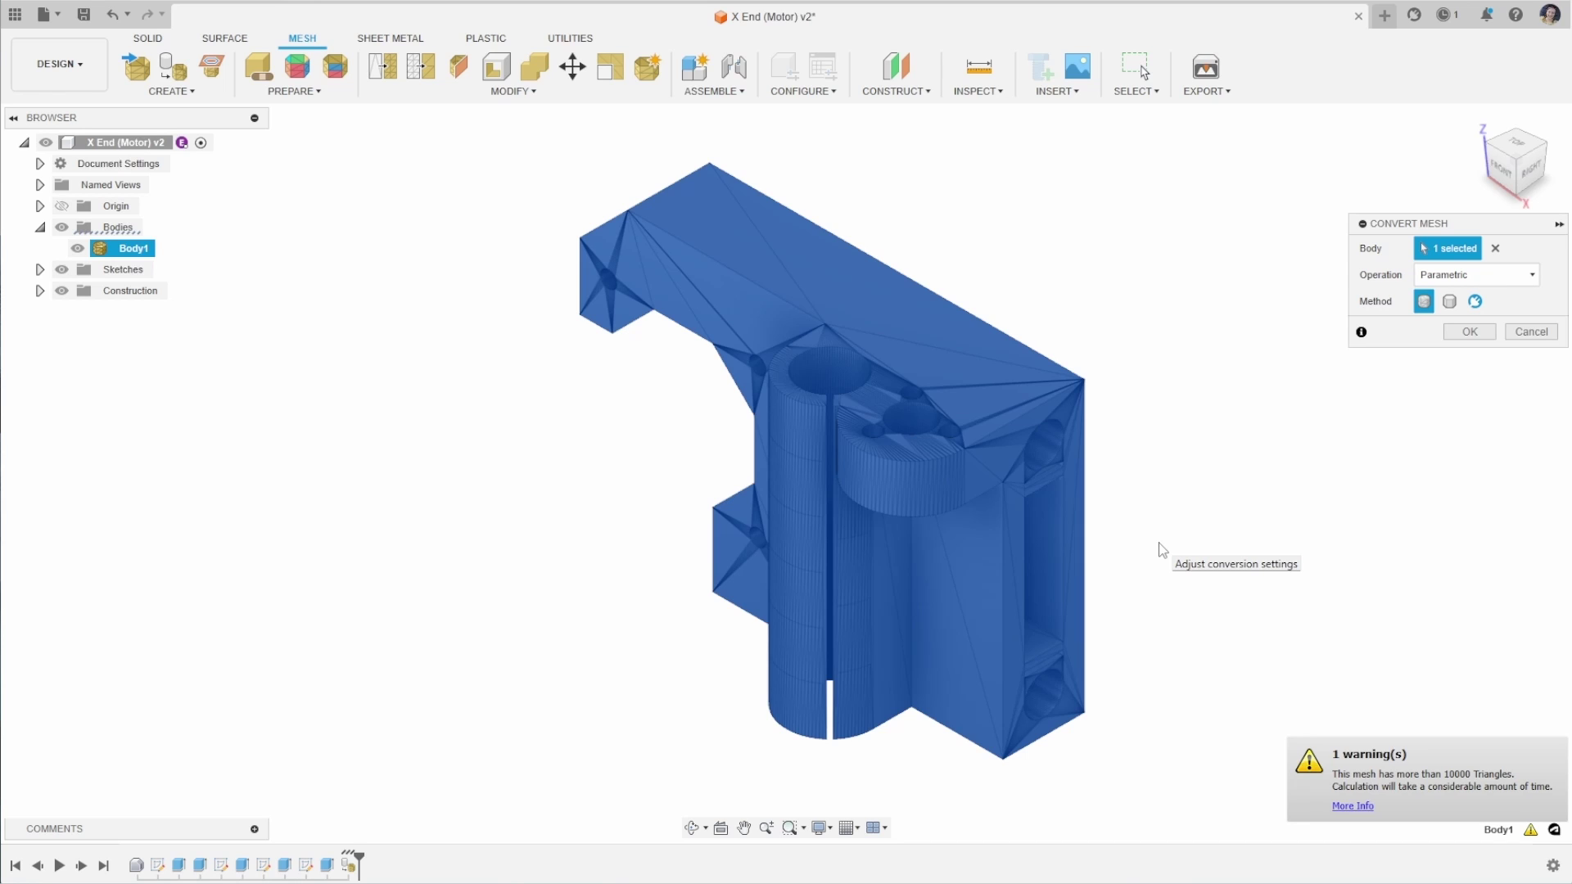
pyautogui.click(1514, 282)
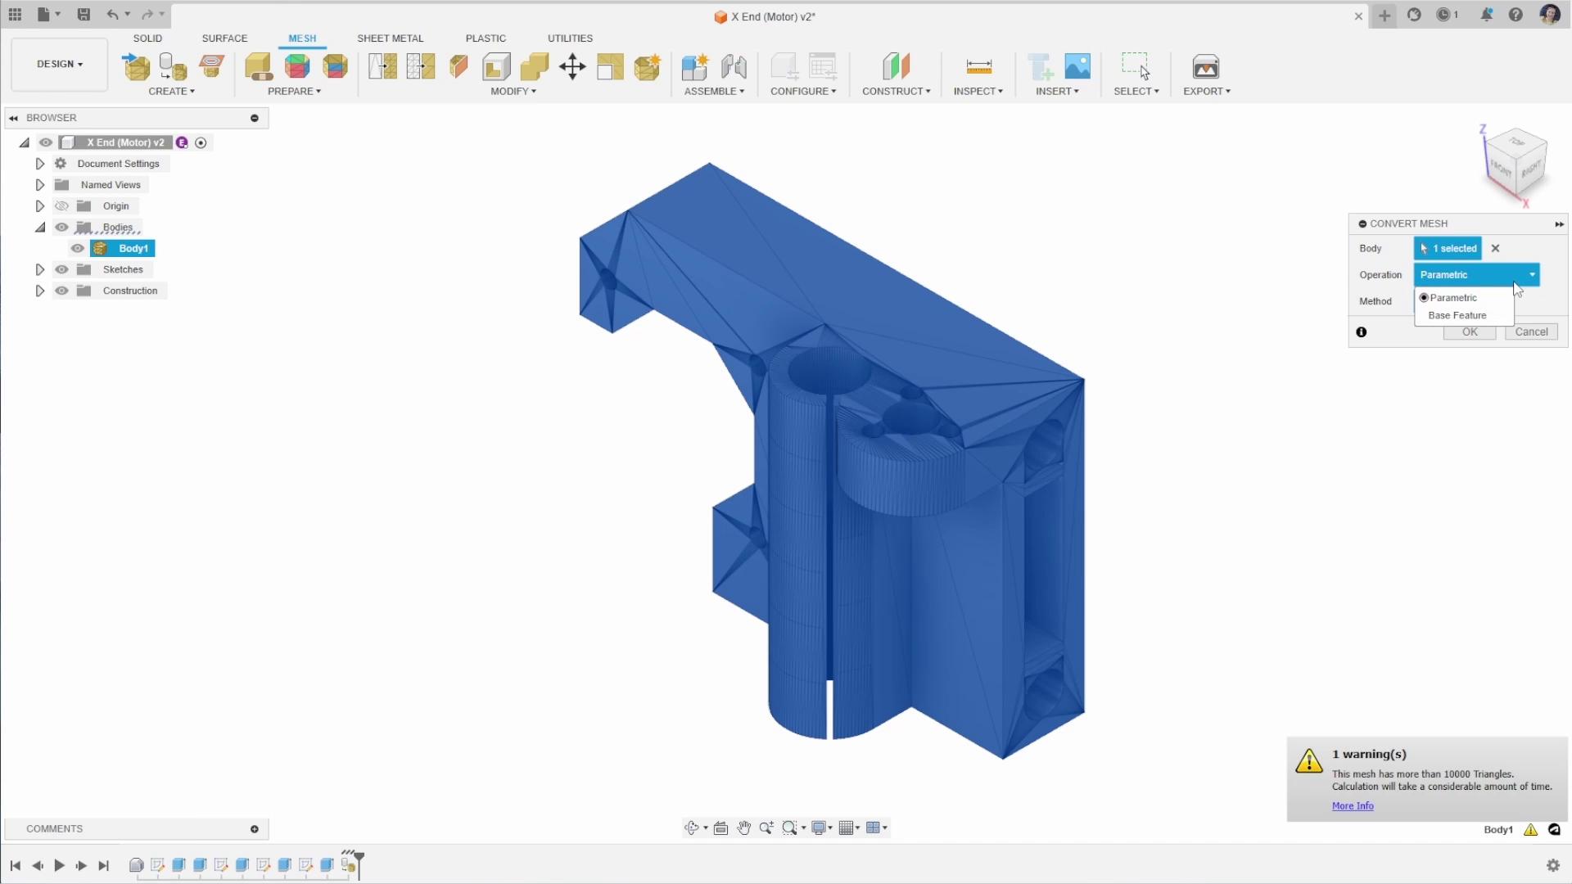
pyautogui.click(1514, 282)
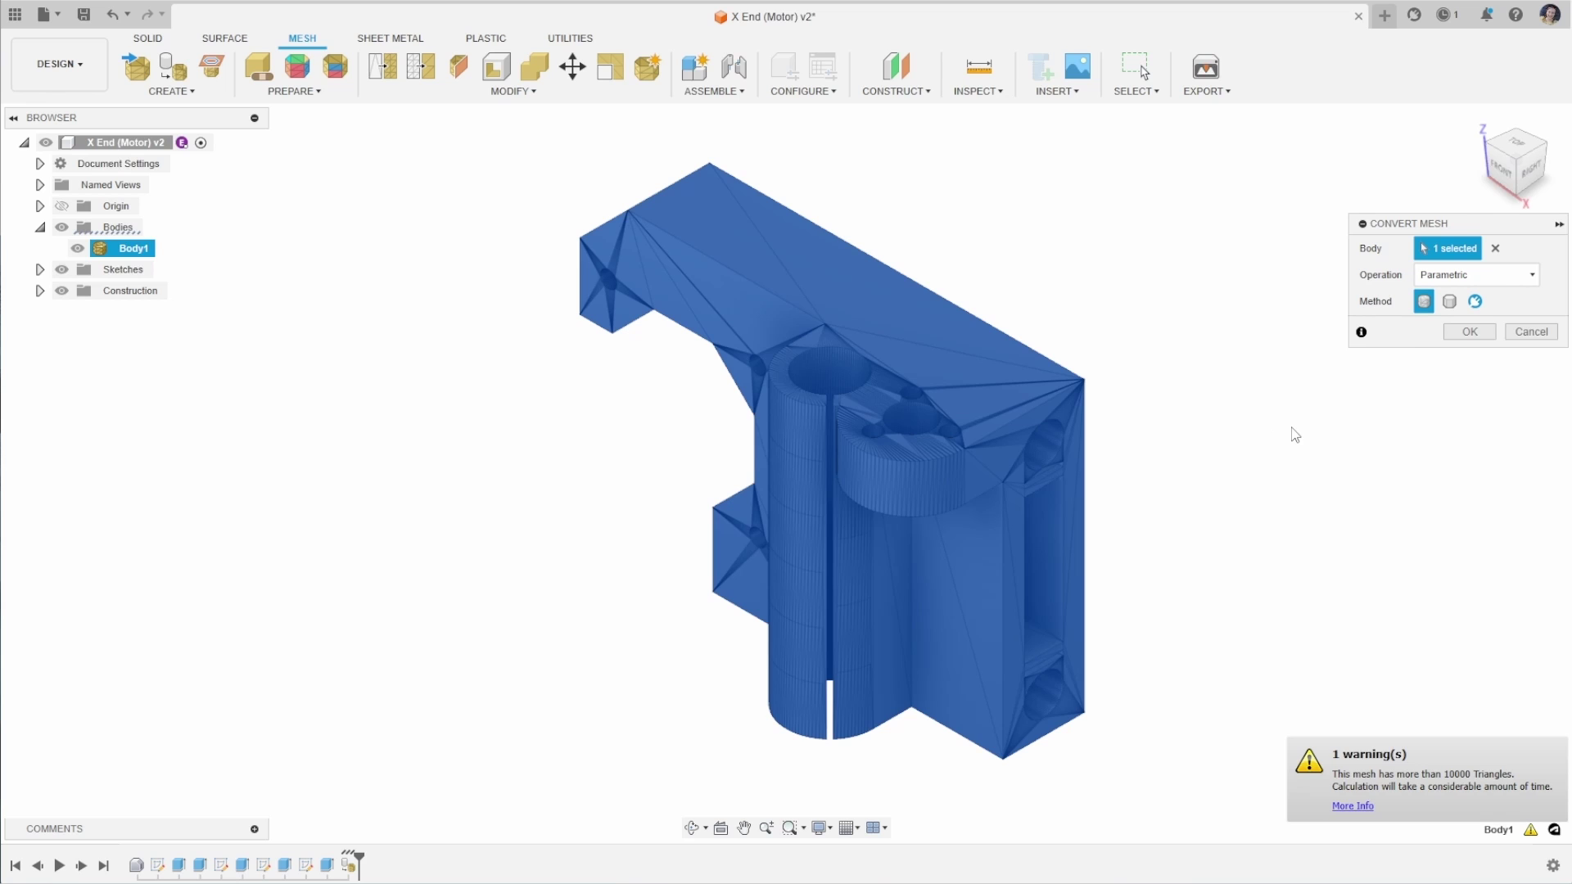
pyautogui.click(1459, 334)
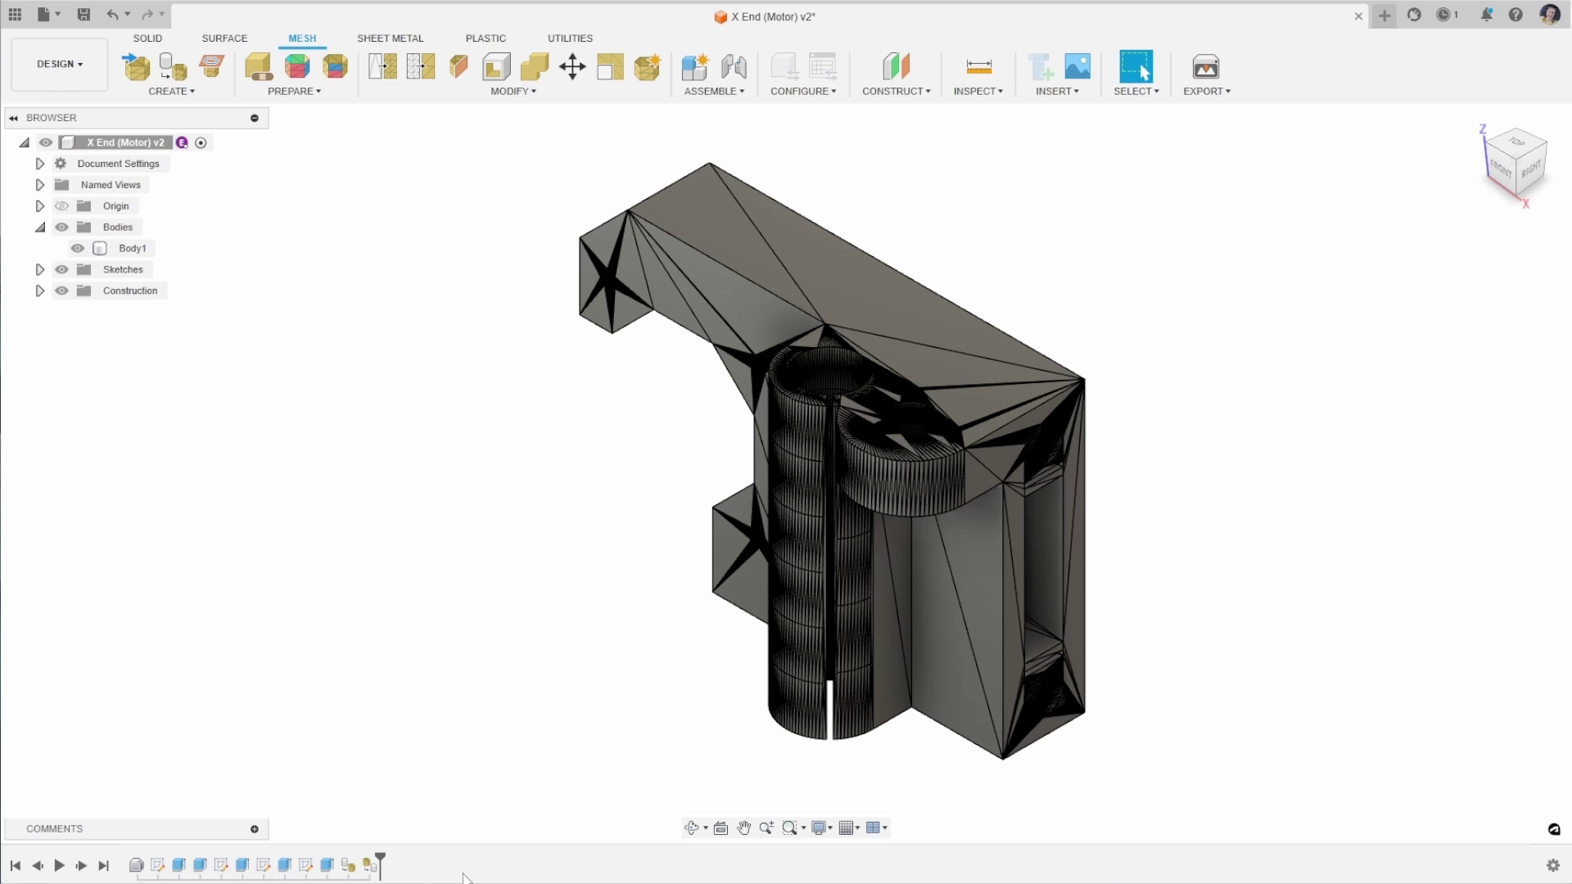
# - Switch to the Solid commands and orbit the view of the model
pyautogui.click(156, 41)
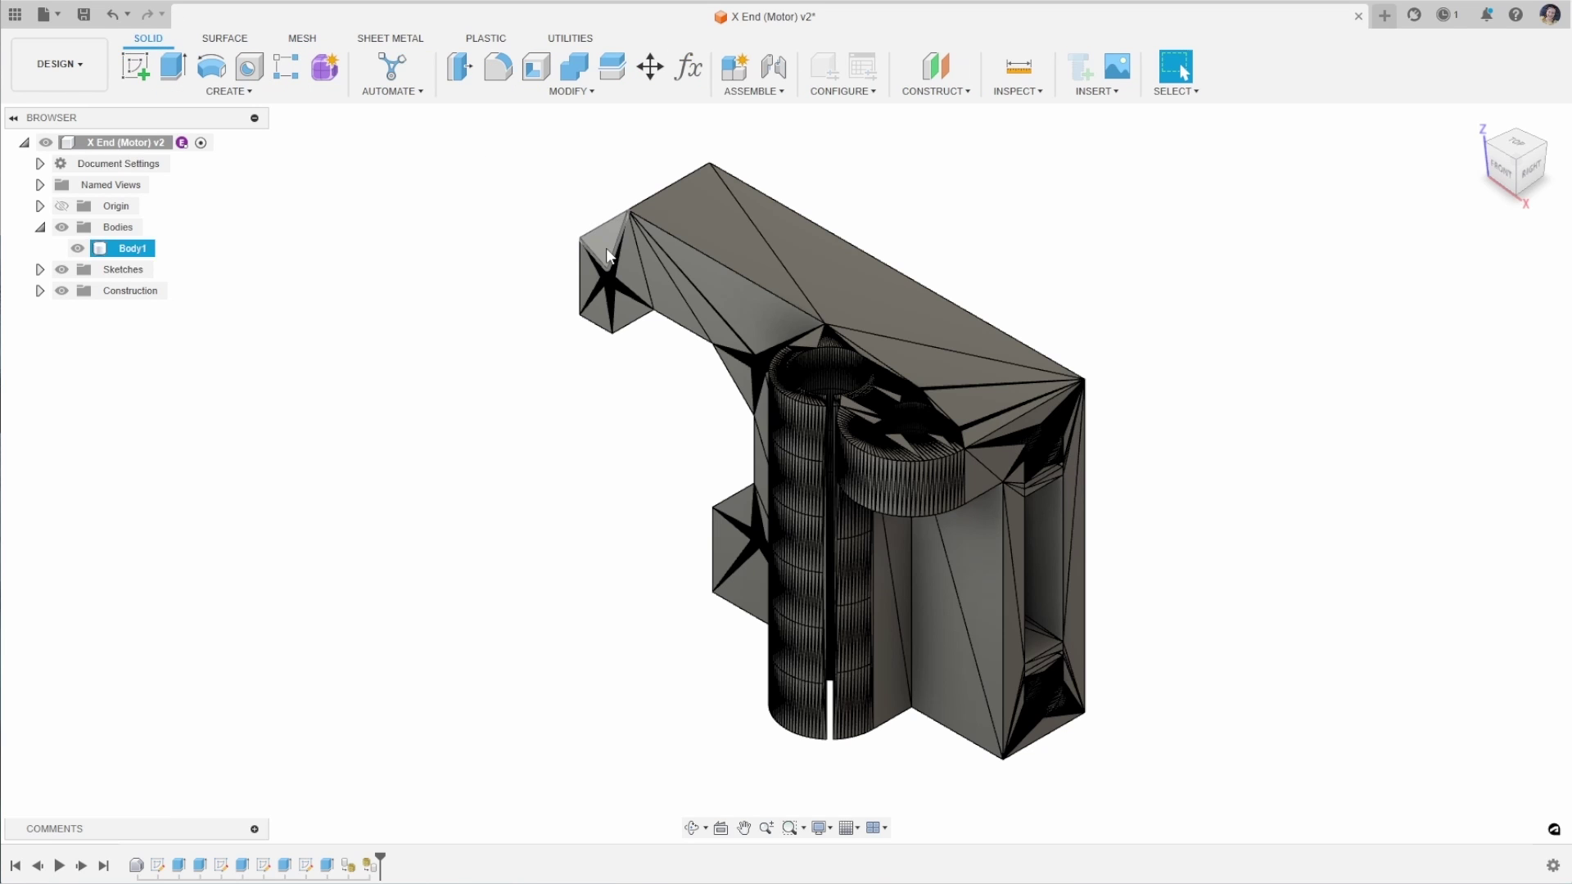
pyautogui.moveTo(1263, 519)
pyautogui.keyDown('shift'); pyautogui.mouseDown(button='middle')
pyautogui.moveTo(1267, 549)
pyautogui.moveTo(848, 278)
pyautogui.moveTo(1057, 272)
pyautogui.mouseUp(button='middle'); pyautogui.keyUp('shift')
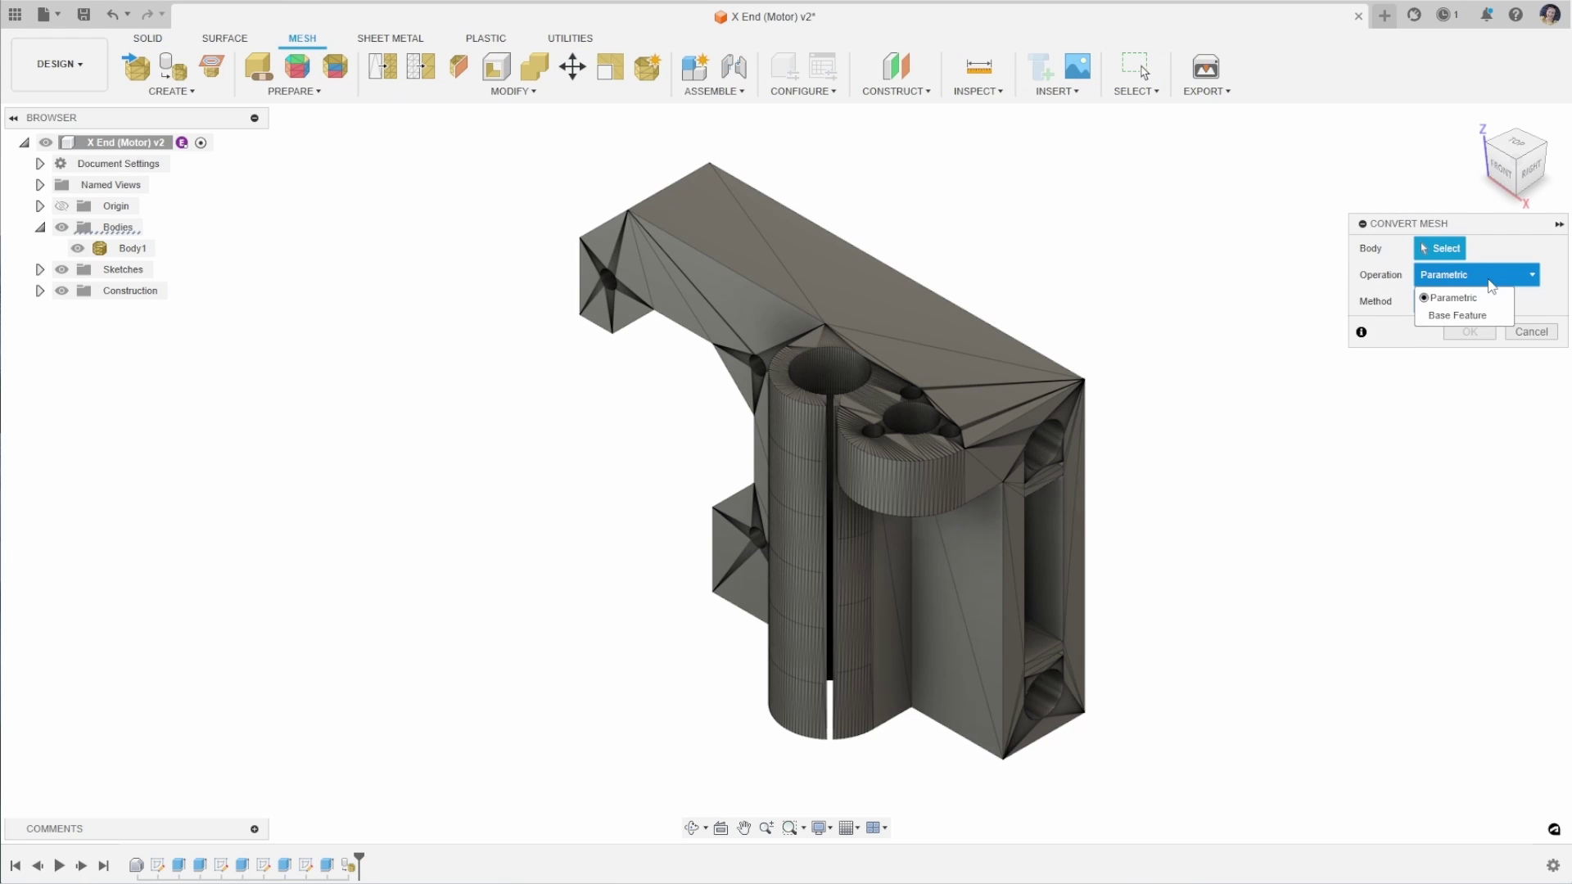
# - Convert Body1 with the Base Feature operation, producing a separate faceted Body3
pyautogui.click(1461, 316)
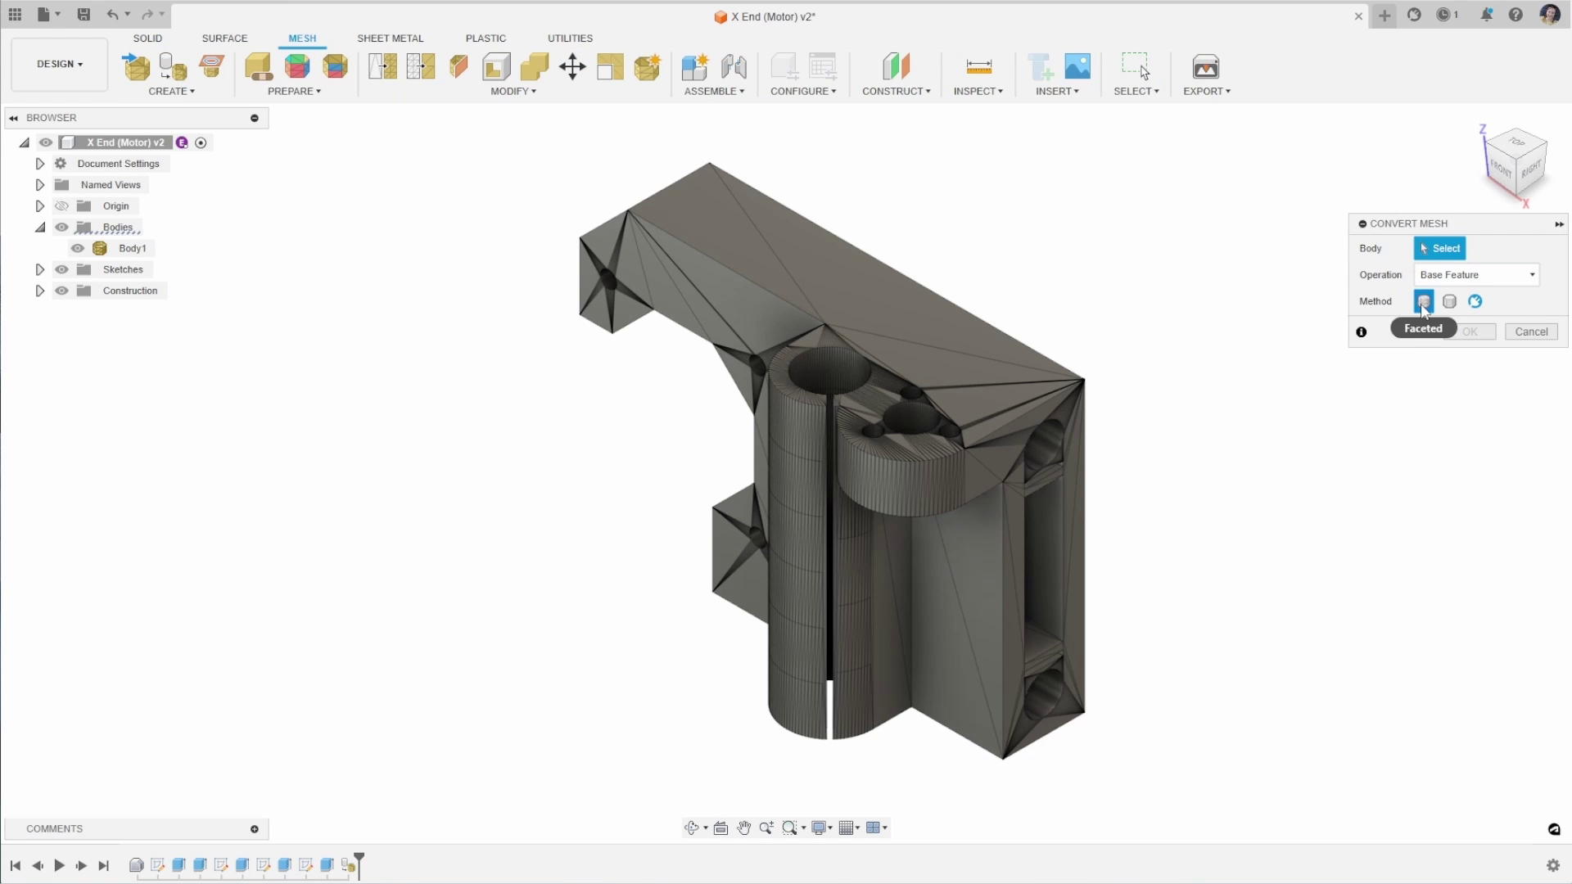
pyautogui.click(868, 374)
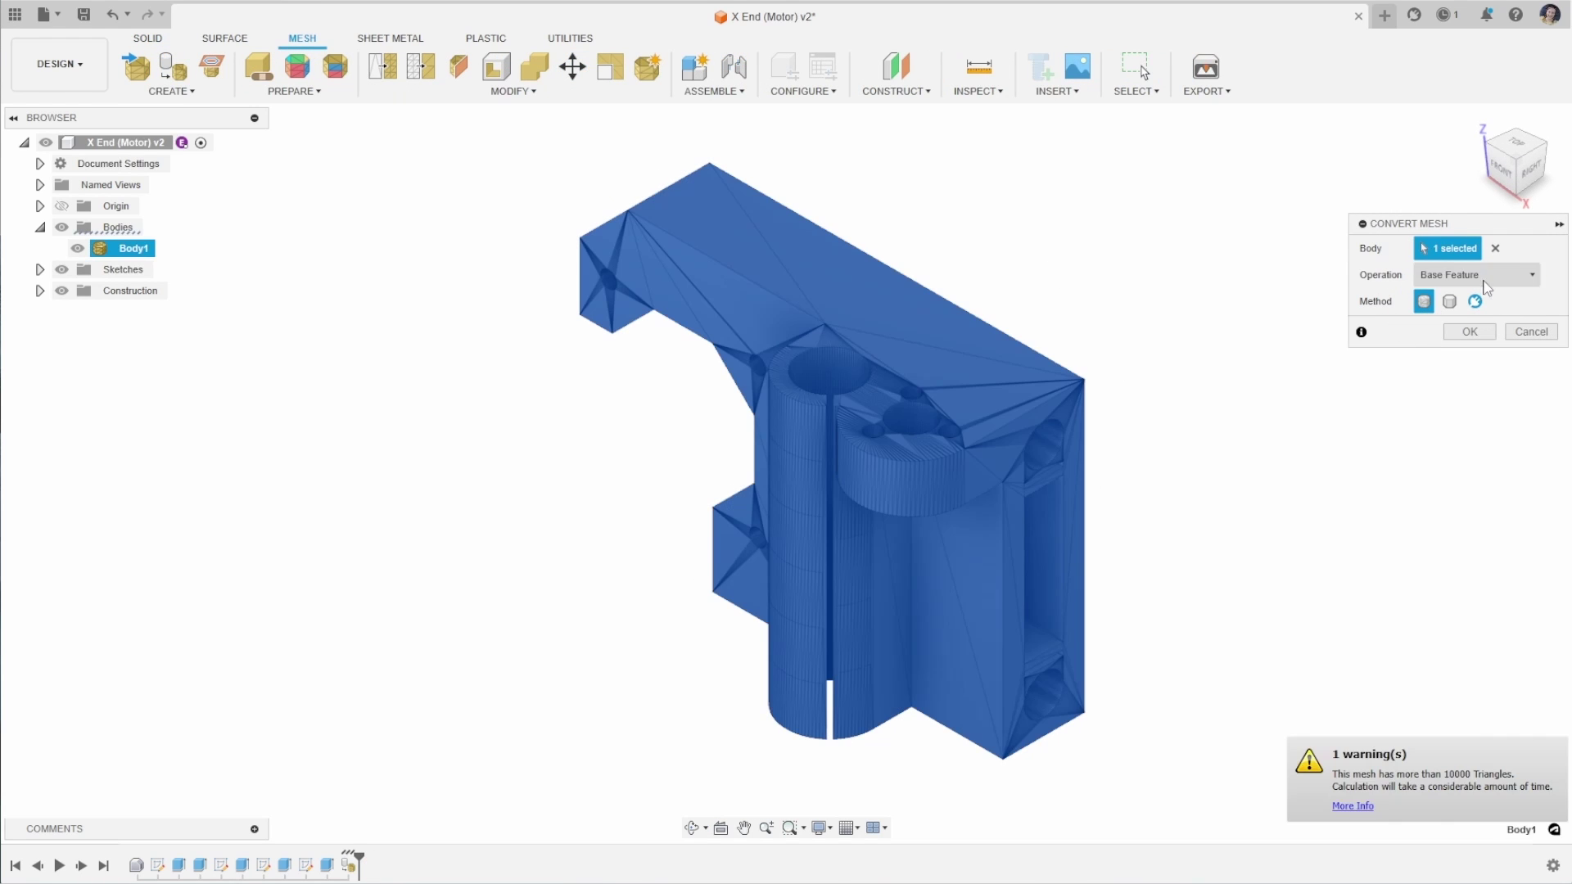
pyautogui.click(1475, 333)
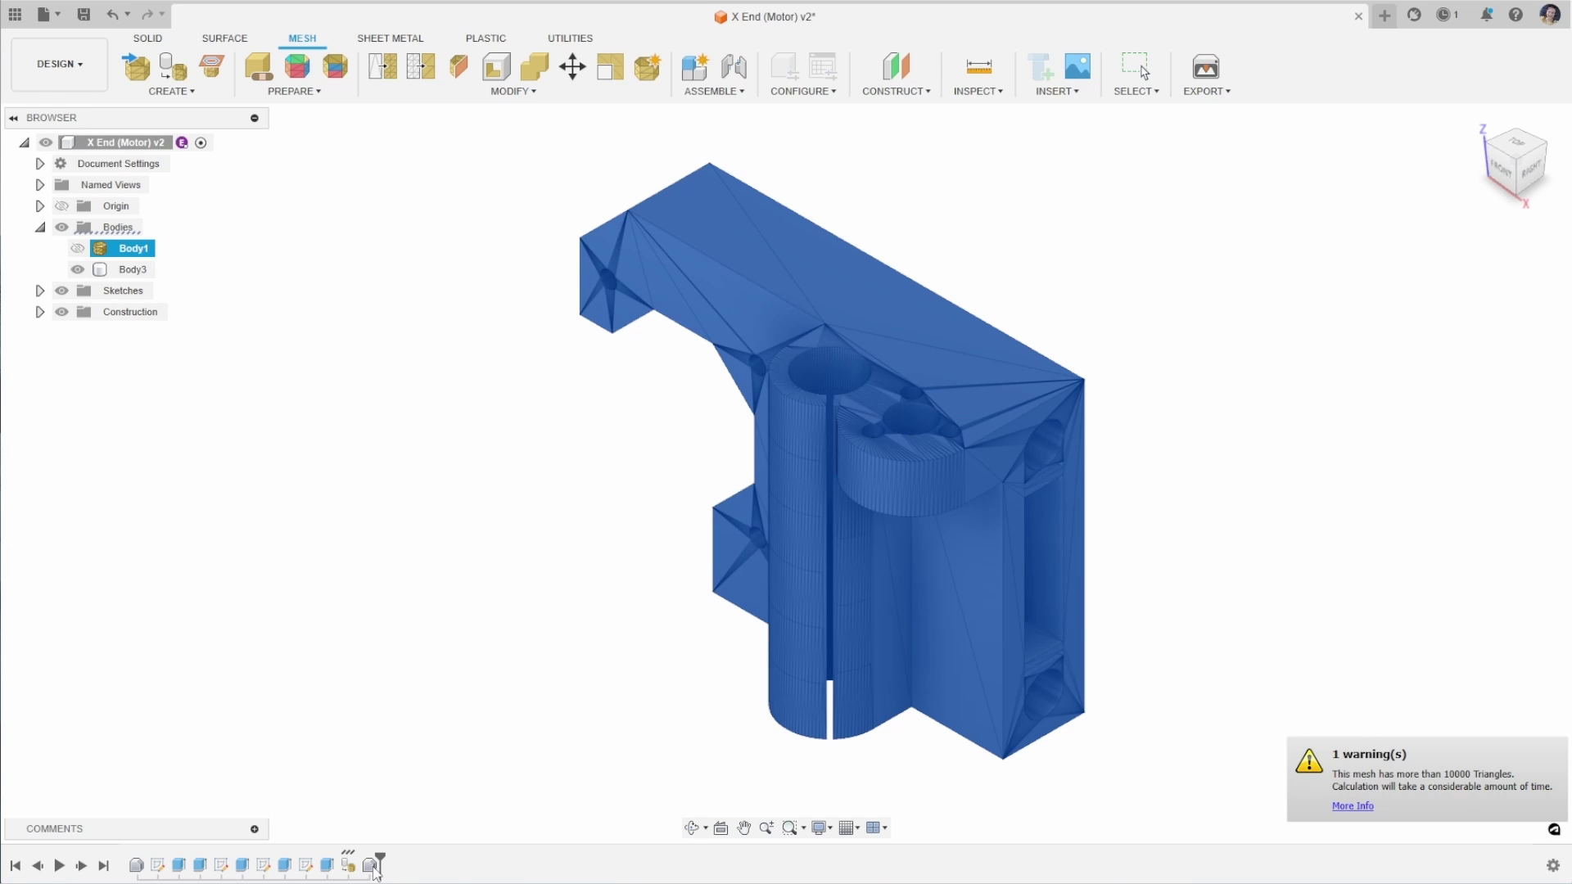
# - Toggle Body1 and Body3 visibility to compare the converted copy with the original mesh
pyautogui.press('Escape')
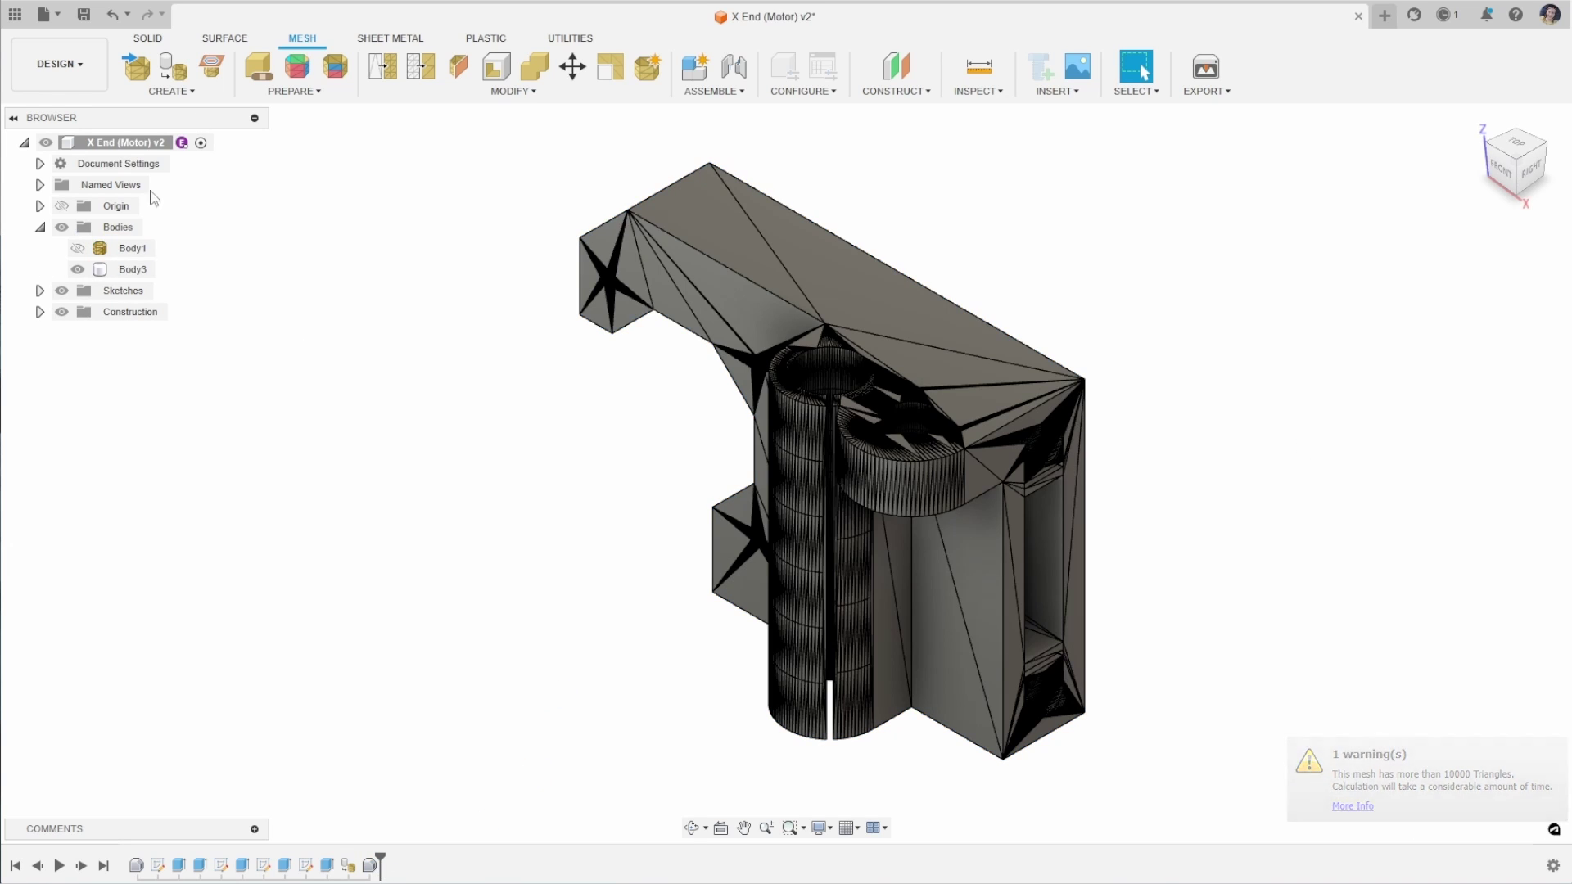
pyautogui.click(77, 247)
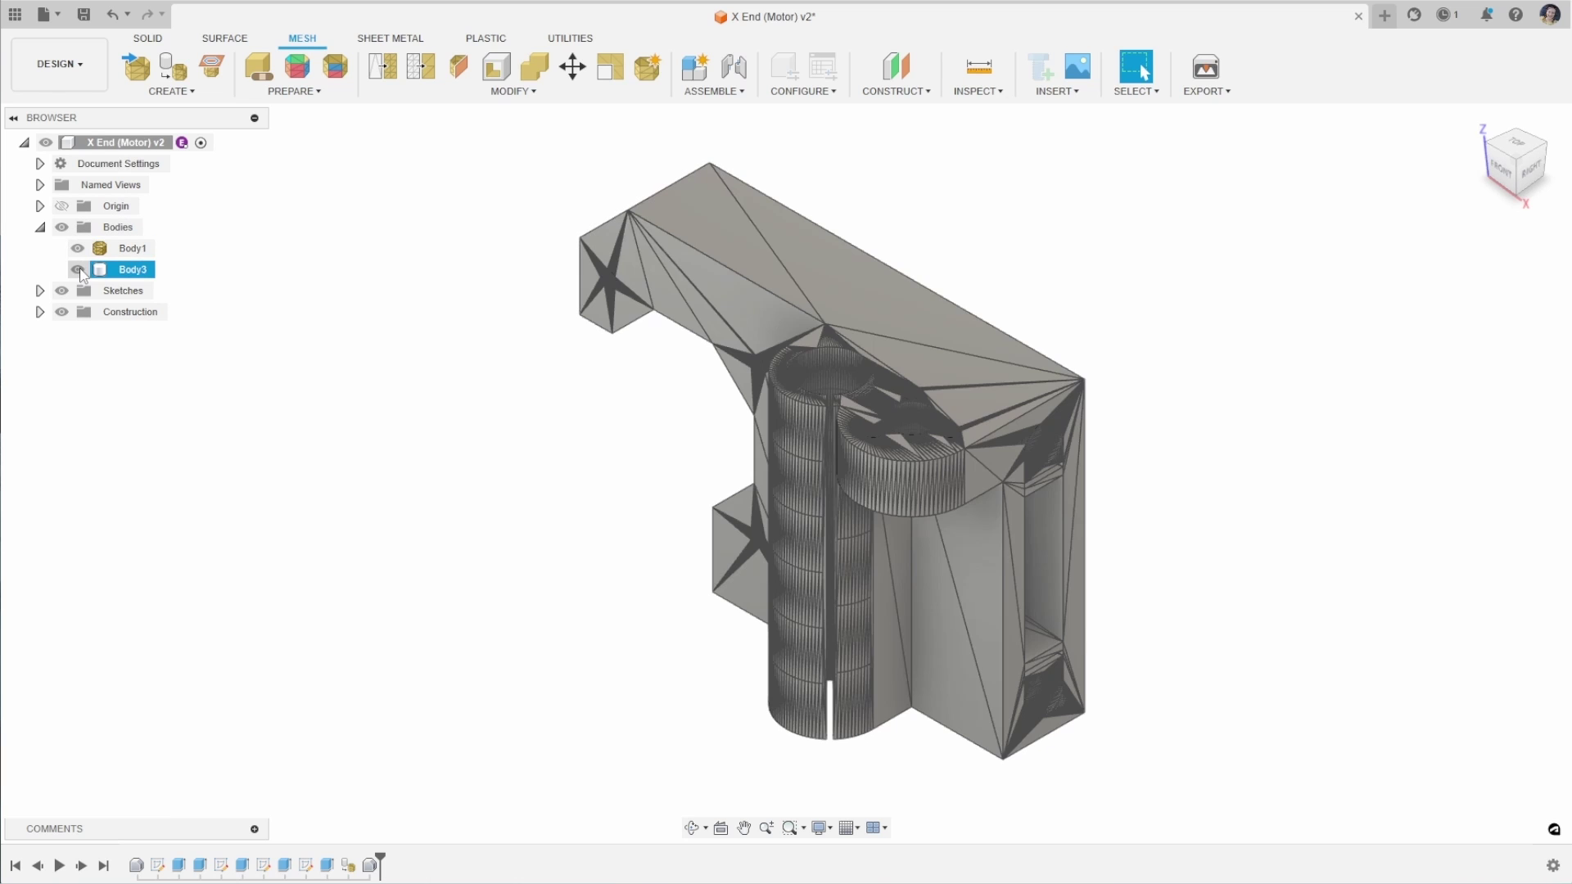
pyautogui.click(77, 269)
pyautogui.click(77, 269)
pyautogui.click(77, 248)
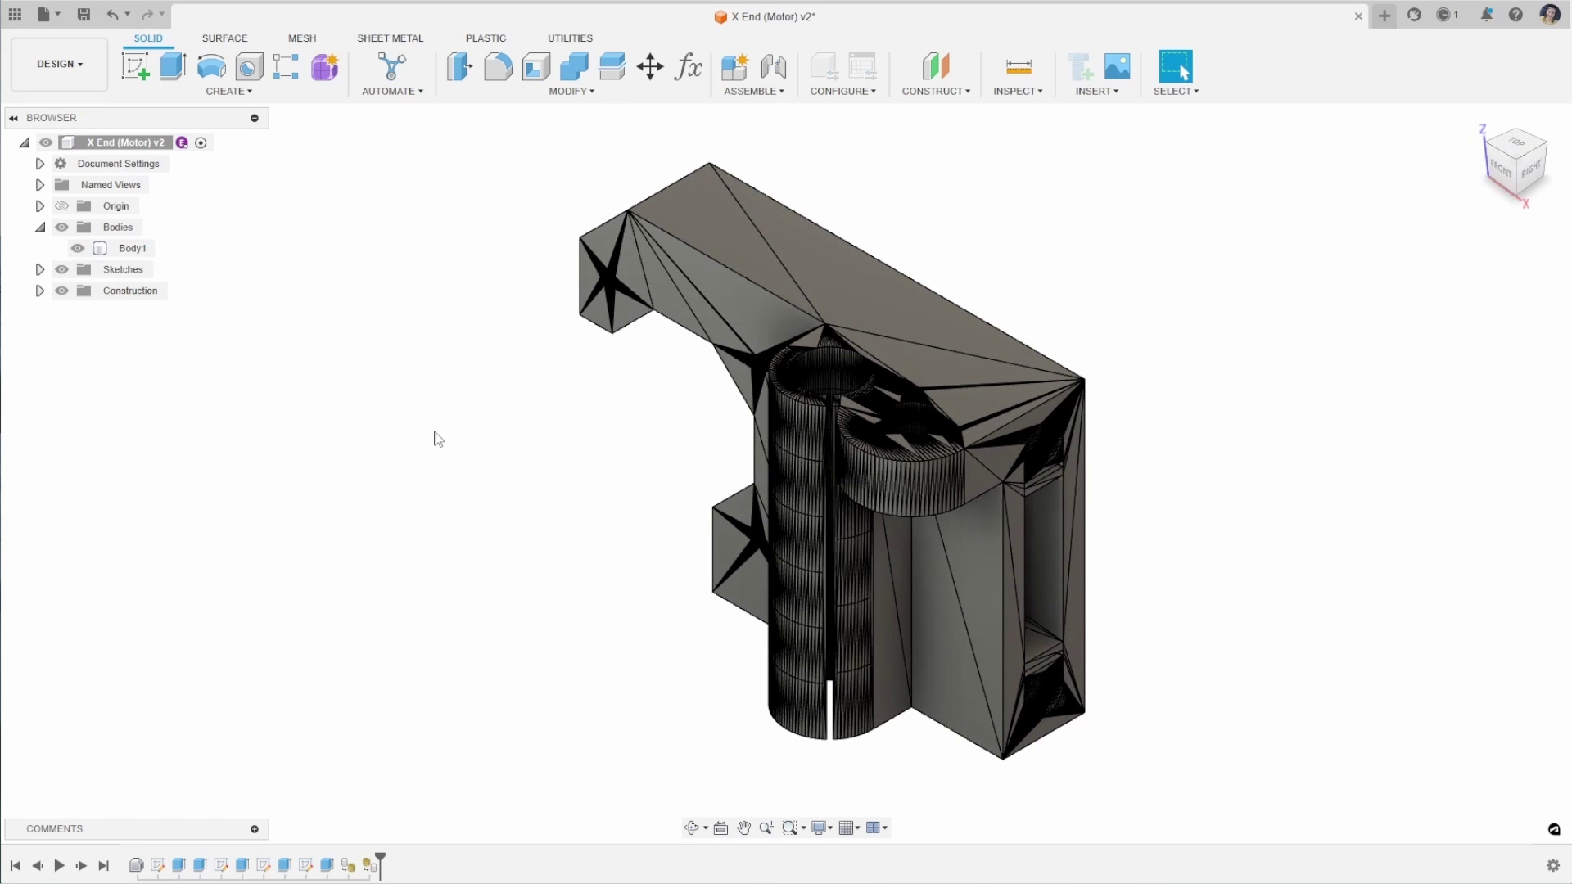
# - Edit the Convert Mesh1 feature, changing its method from Faceted to Prismatic
pyautogui.click(373, 867)
pyautogui.rightClick(372, 867)
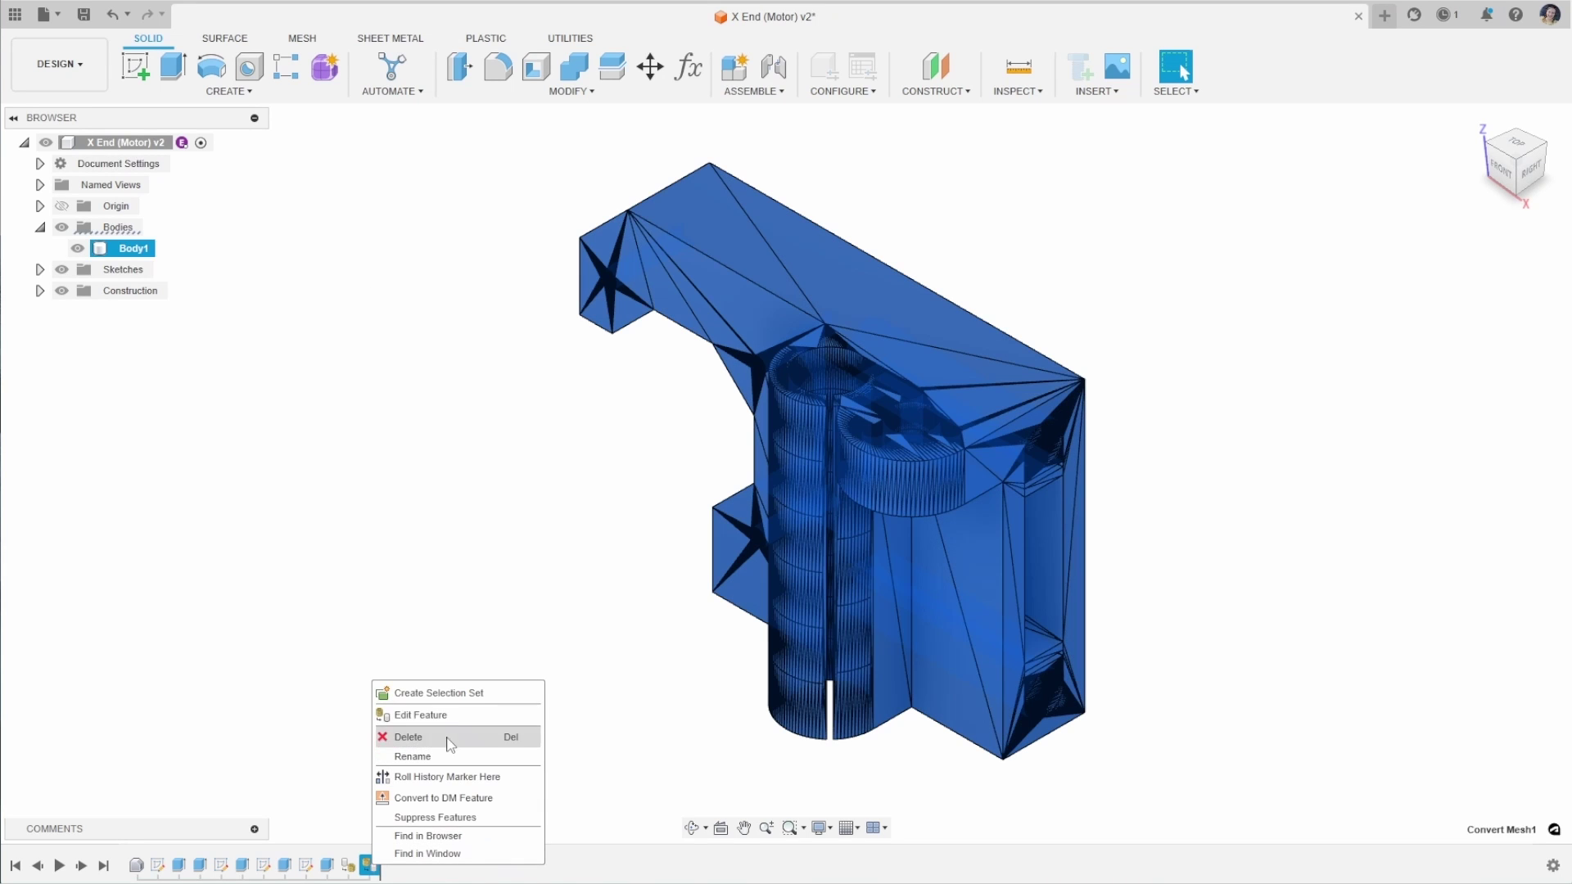
pyautogui.click(467, 721)
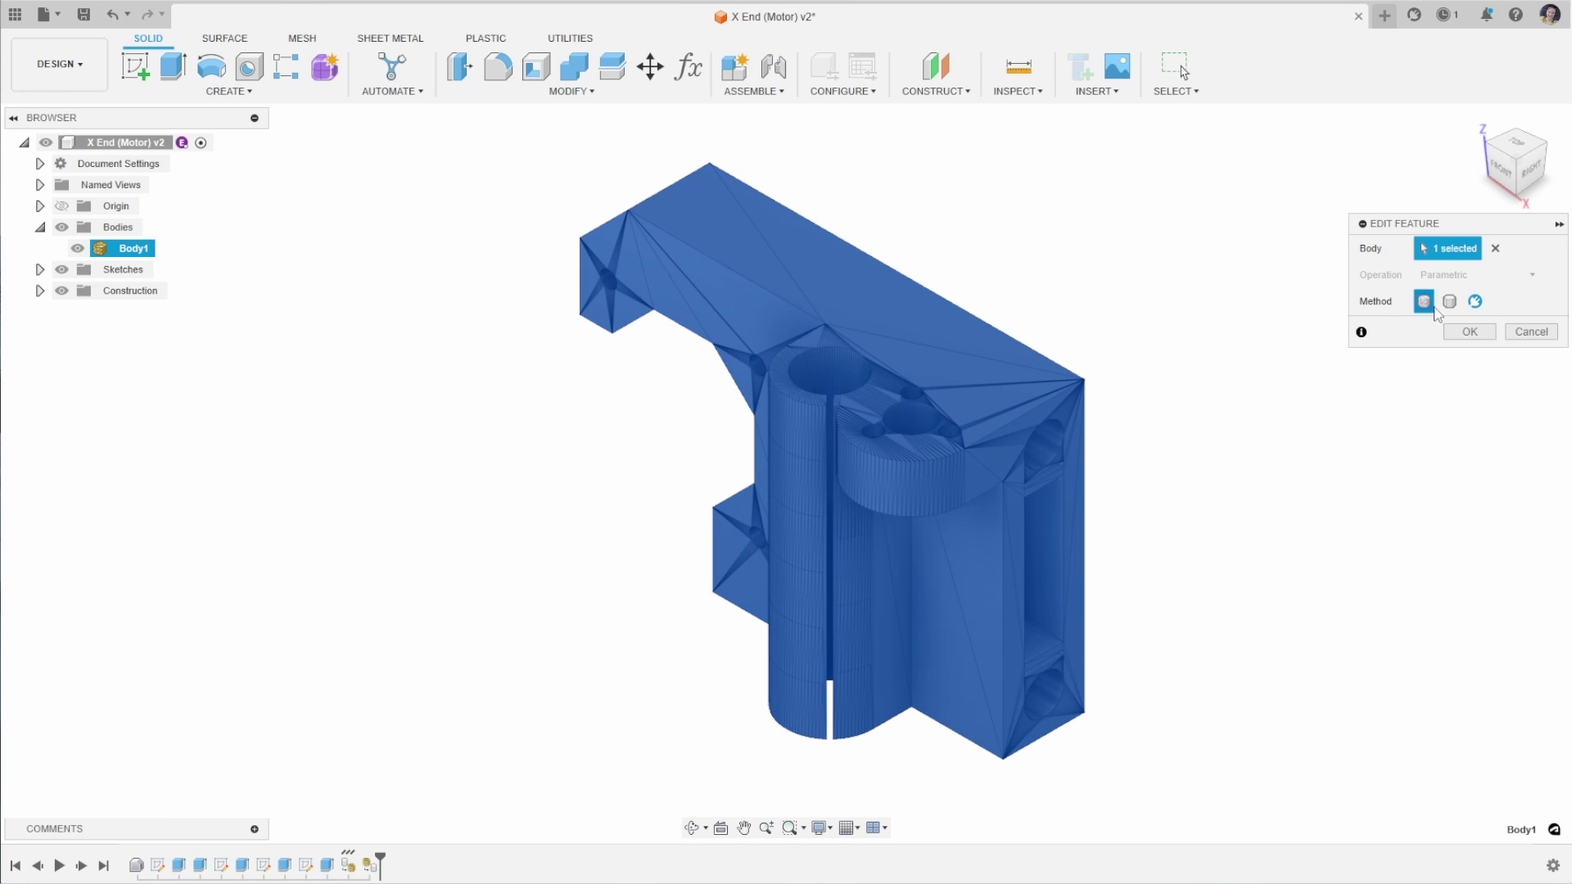
pyautogui.click(1448, 302)
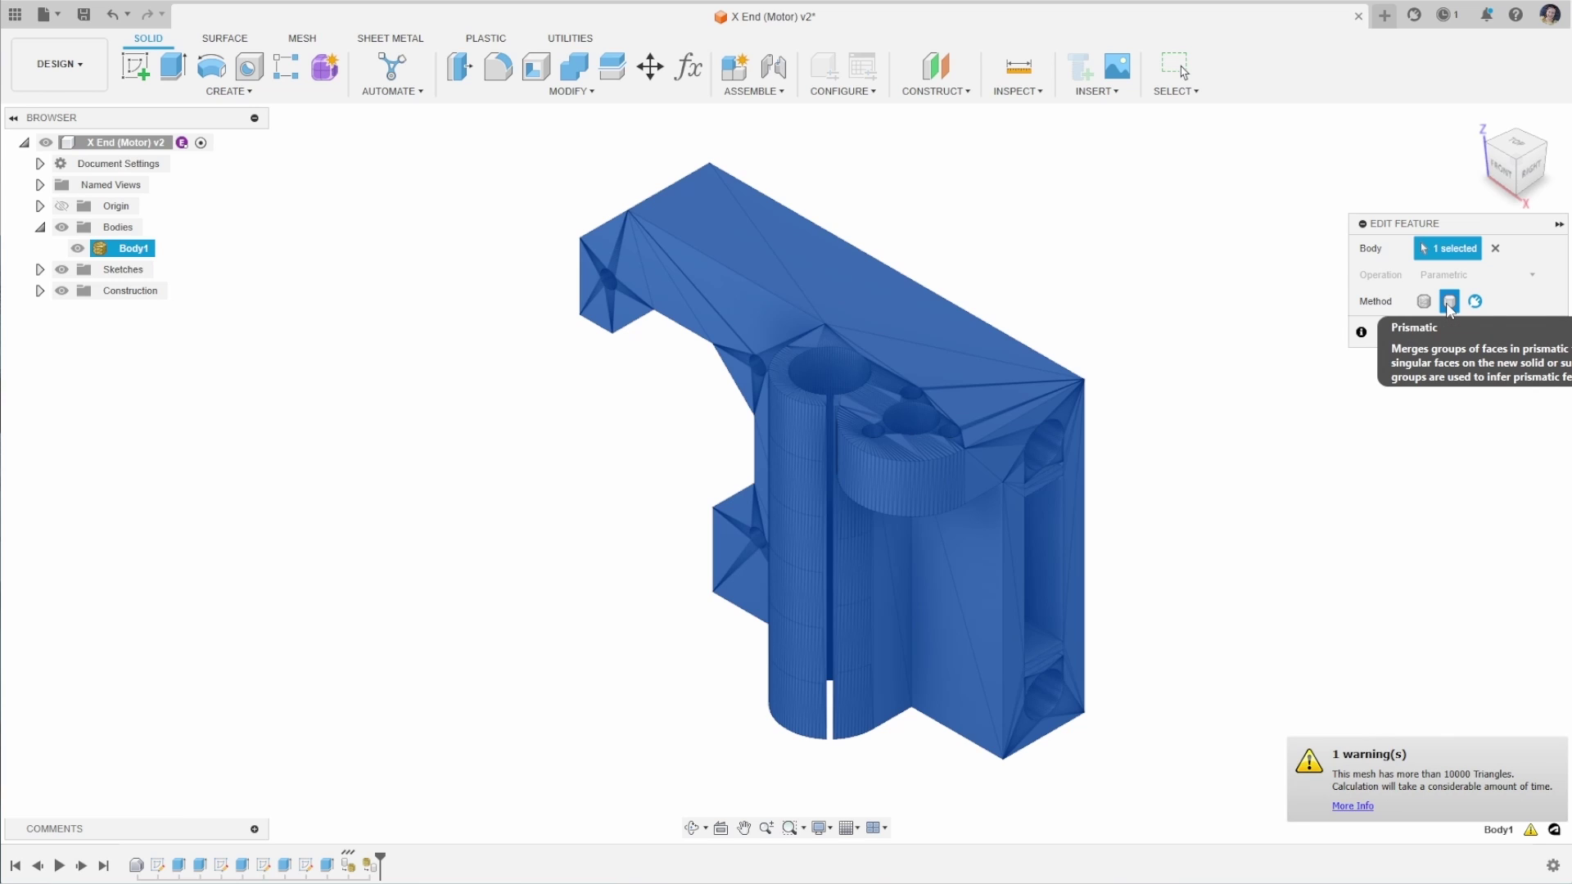
pyautogui.click(1466, 332)
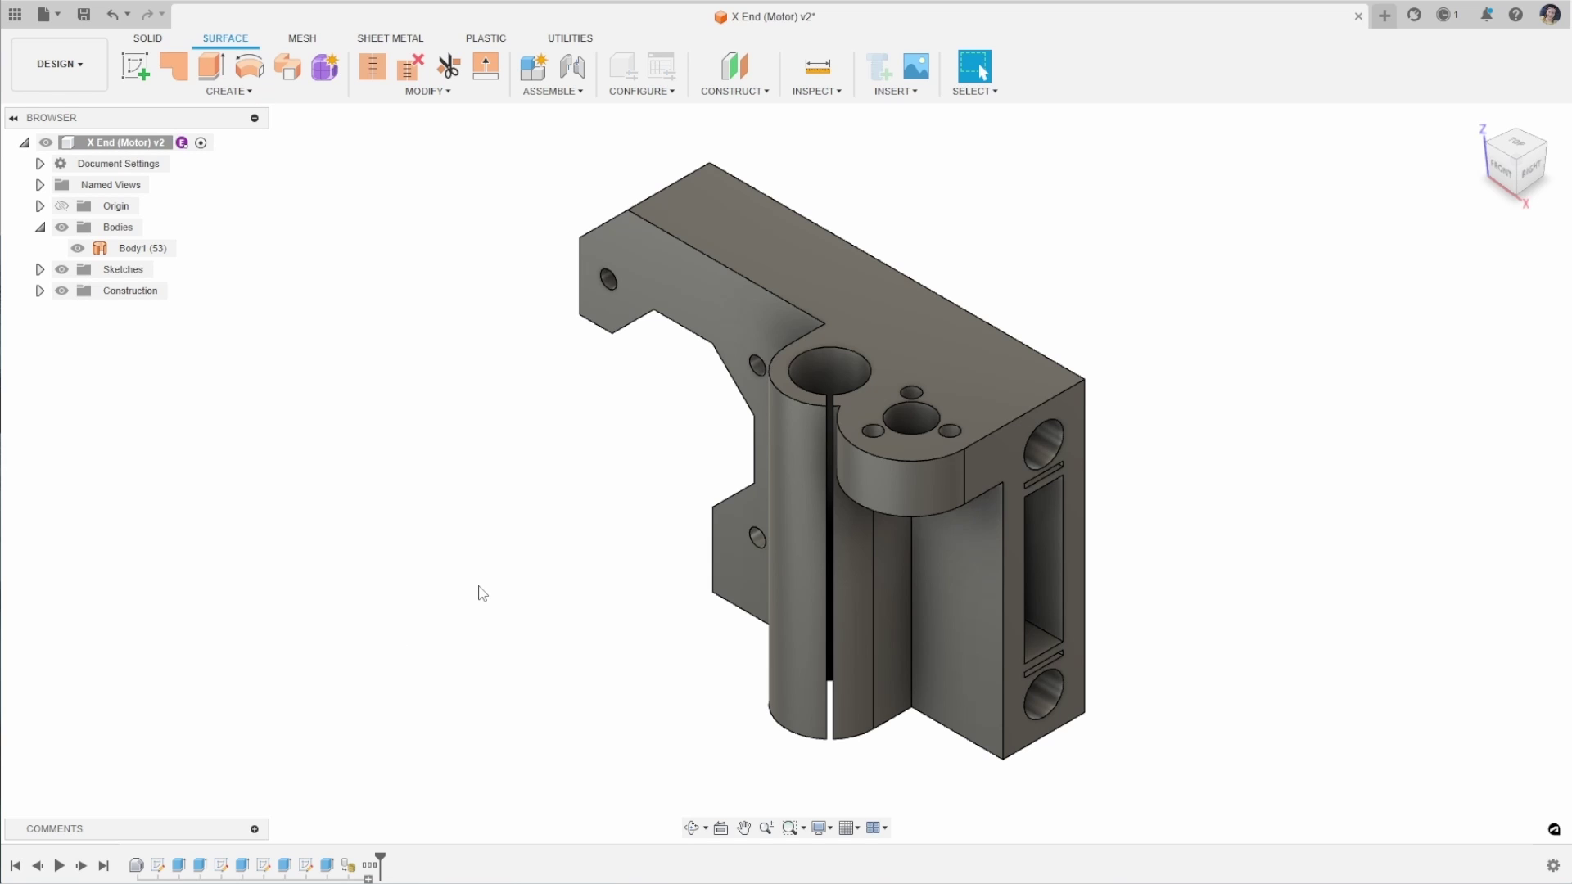
# - Patch the bracket's open bottom edge loop, creating a new surface body Body5
pyautogui.keyDown('shift'); pyautogui.moveTo(589, 551); pyautogui.dragTo(562, 414, button='middle'); pyautogui.keyUp('shift')
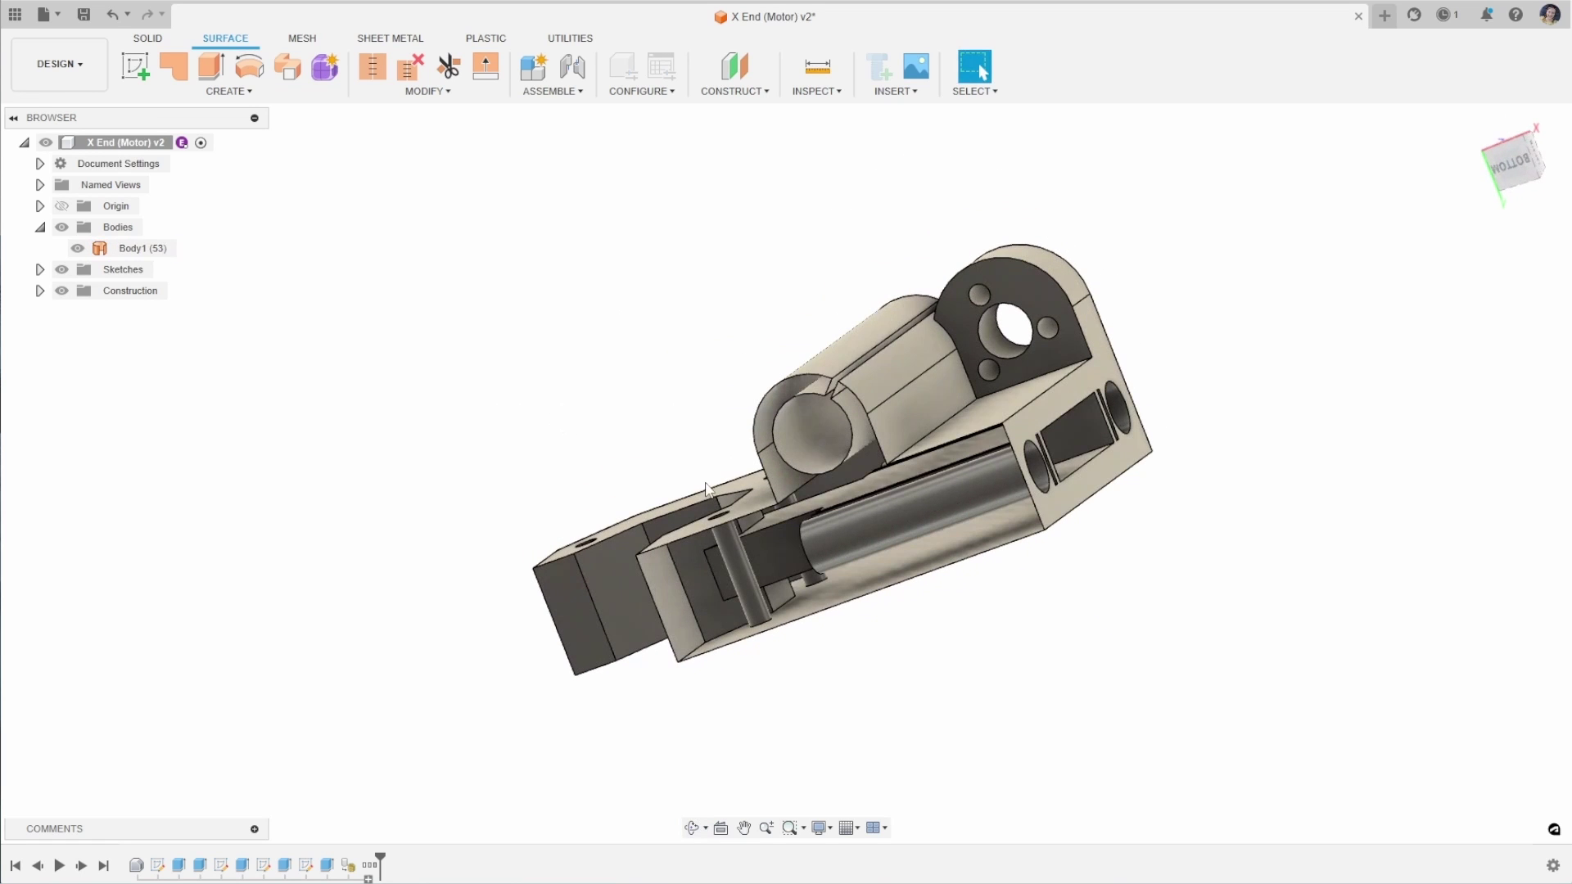
pyautogui.click(411, 91)
pyautogui.click(180, 253)
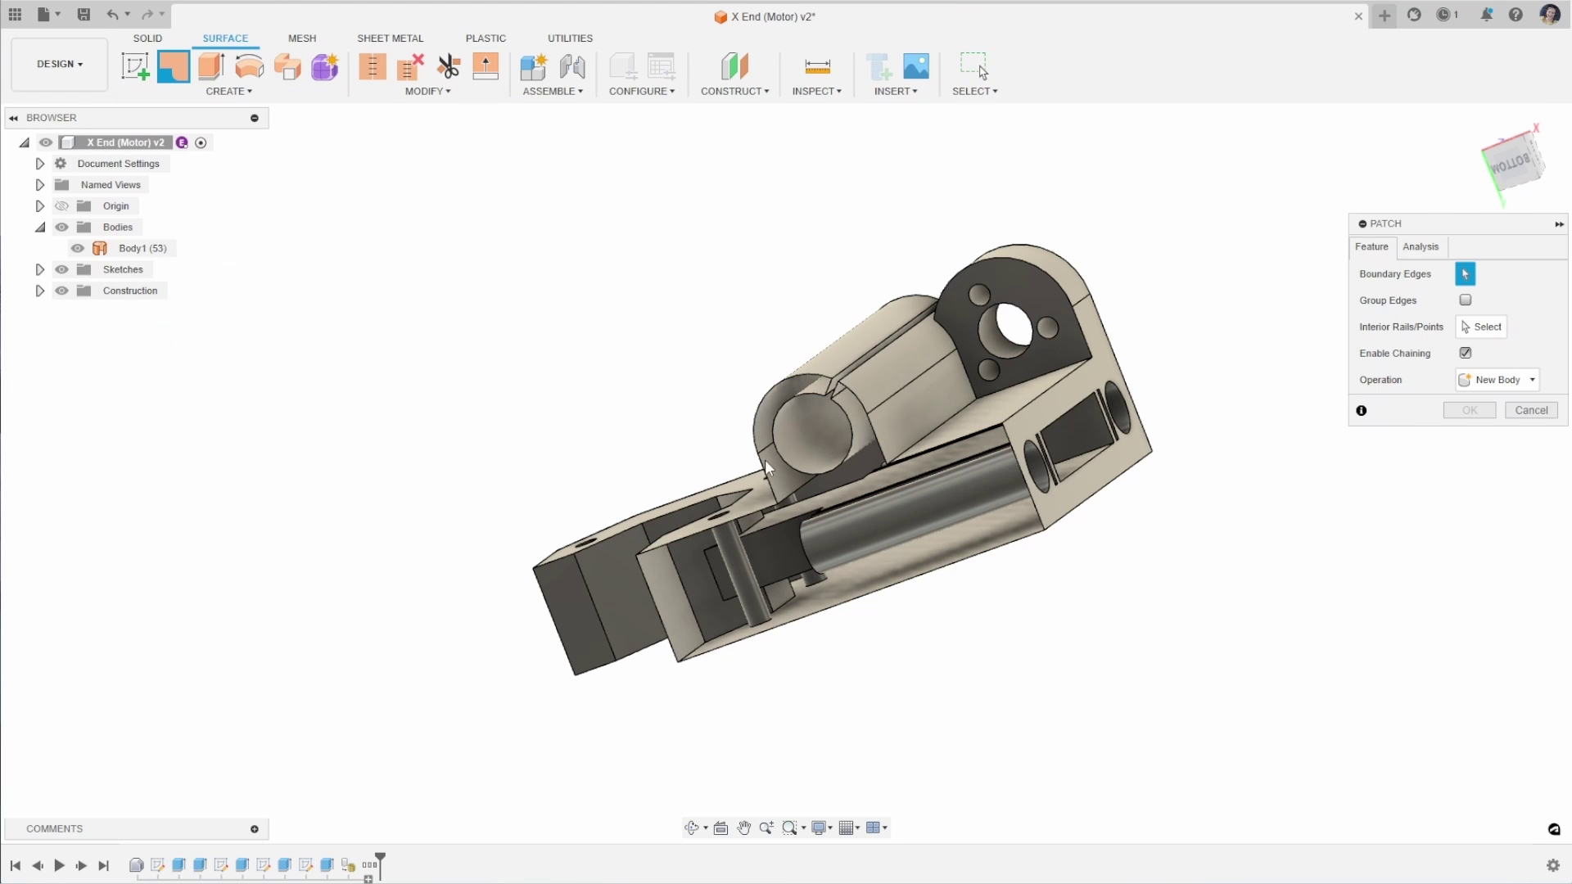
pyautogui.click(695, 528)
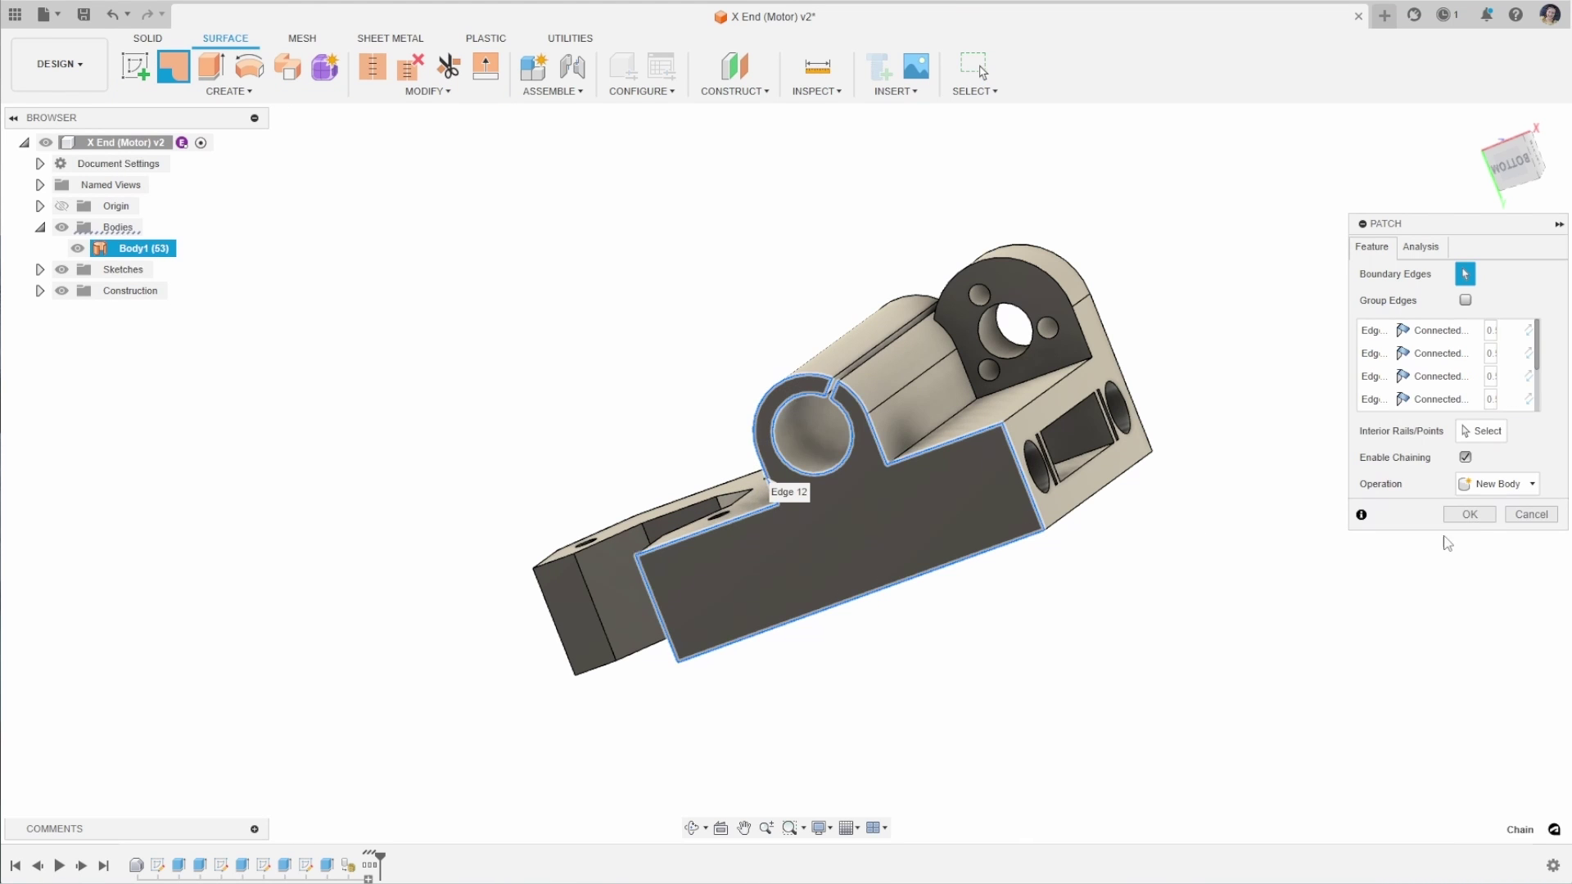
pyautogui.click(1469, 514)
# - Stitch Body1 and Body5 into a single closed Body6
pyautogui.keyDown('shift'); pyautogui.moveTo(1263, 305); pyautogui.dragTo(1279, 417, button='middle'); pyautogui.keyUp('shift')
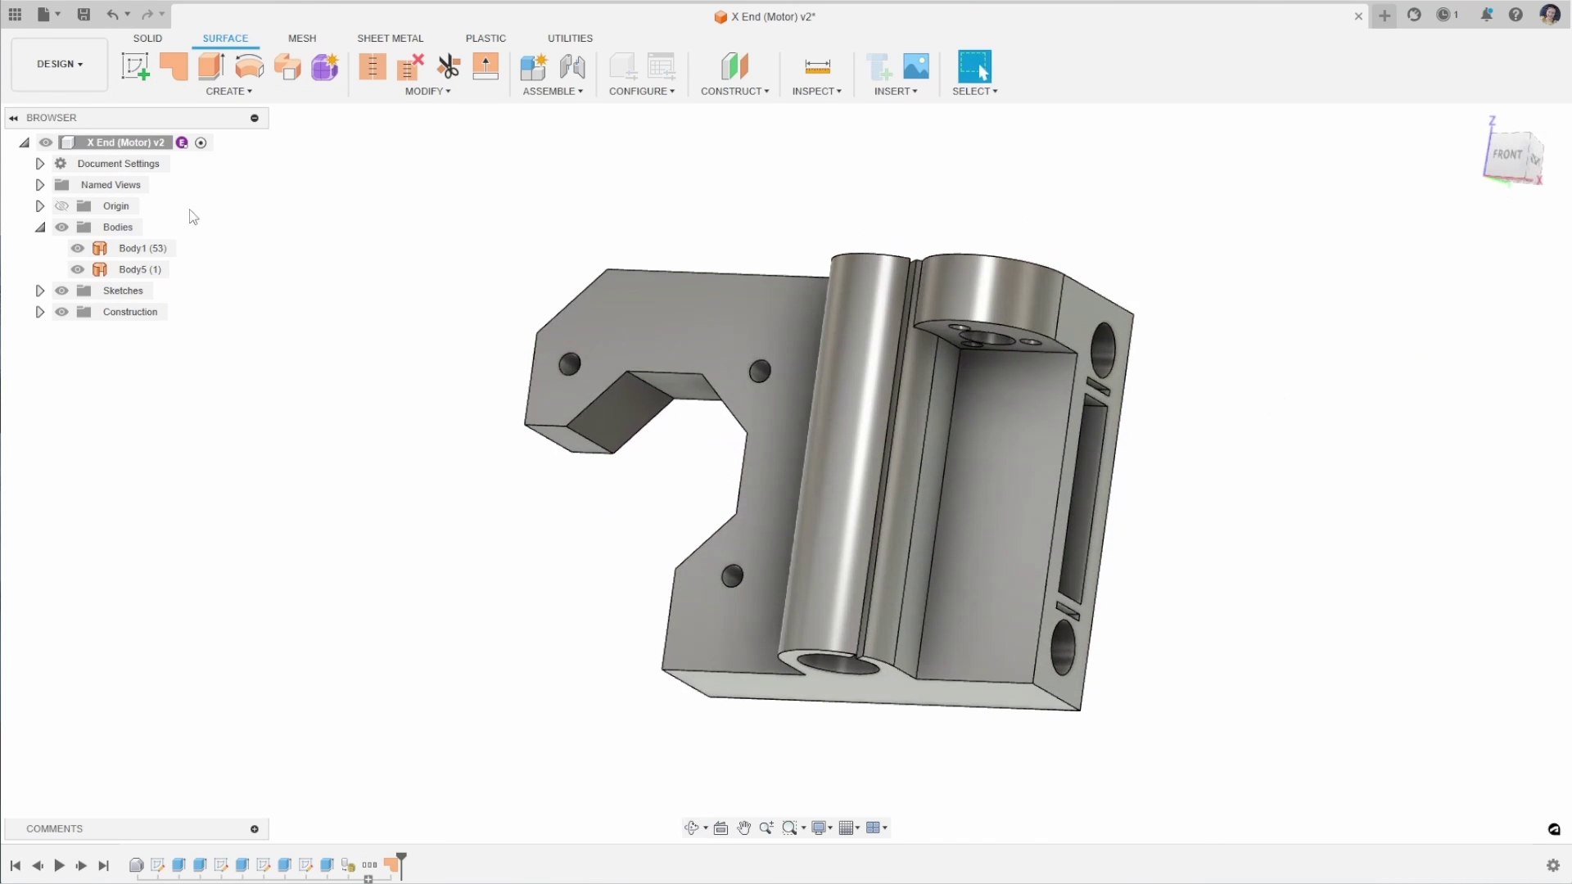
pyautogui.click(385, 90)
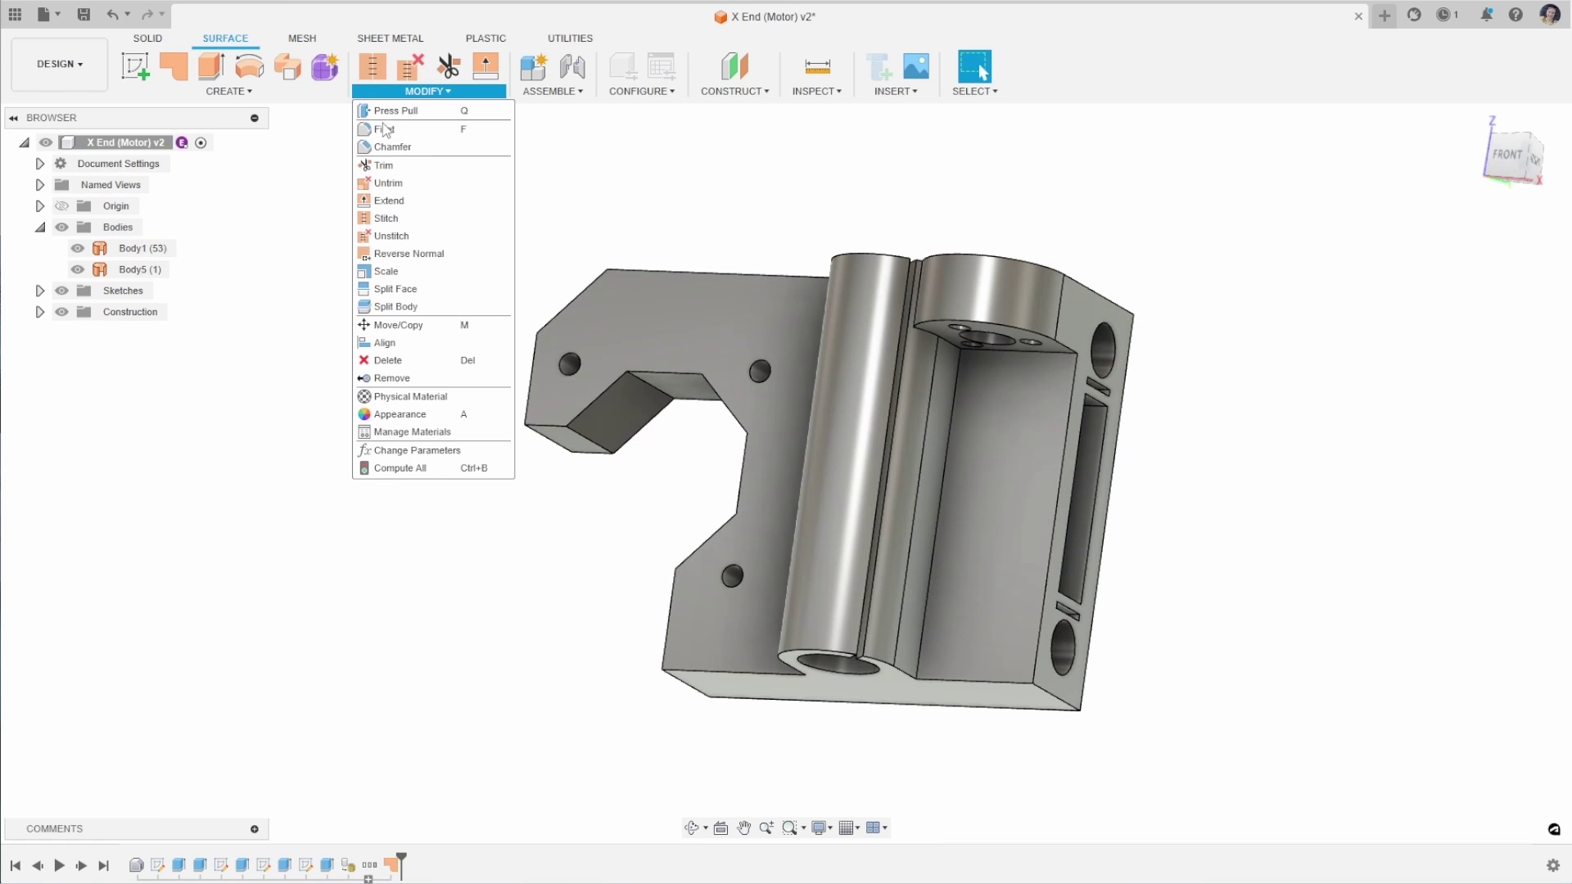
pyautogui.click(401, 218)
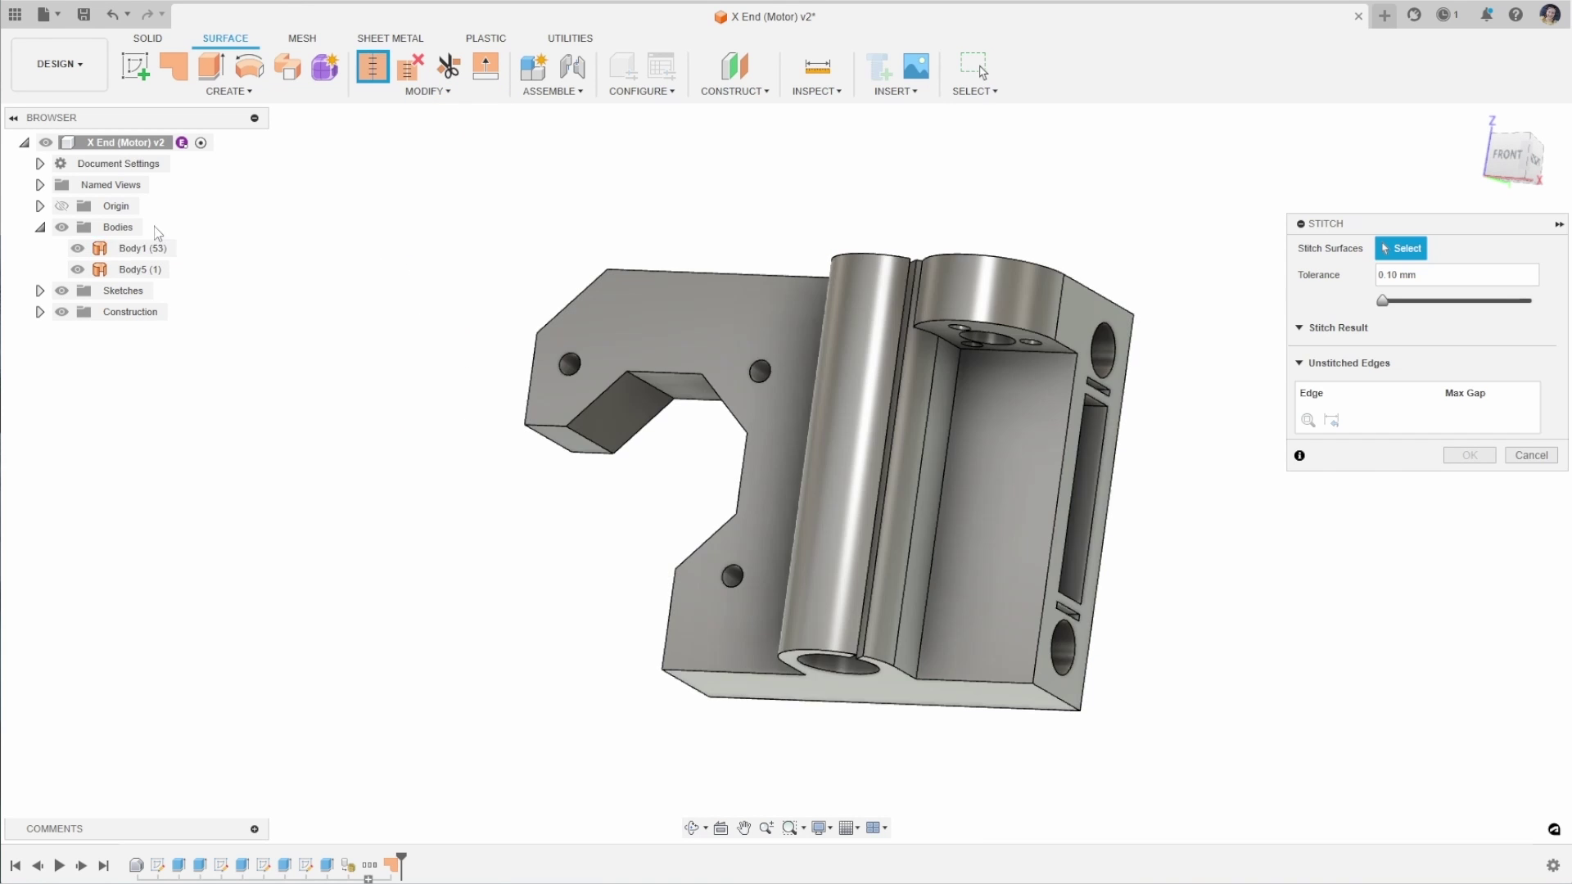
pyautogui.click(132, 248)
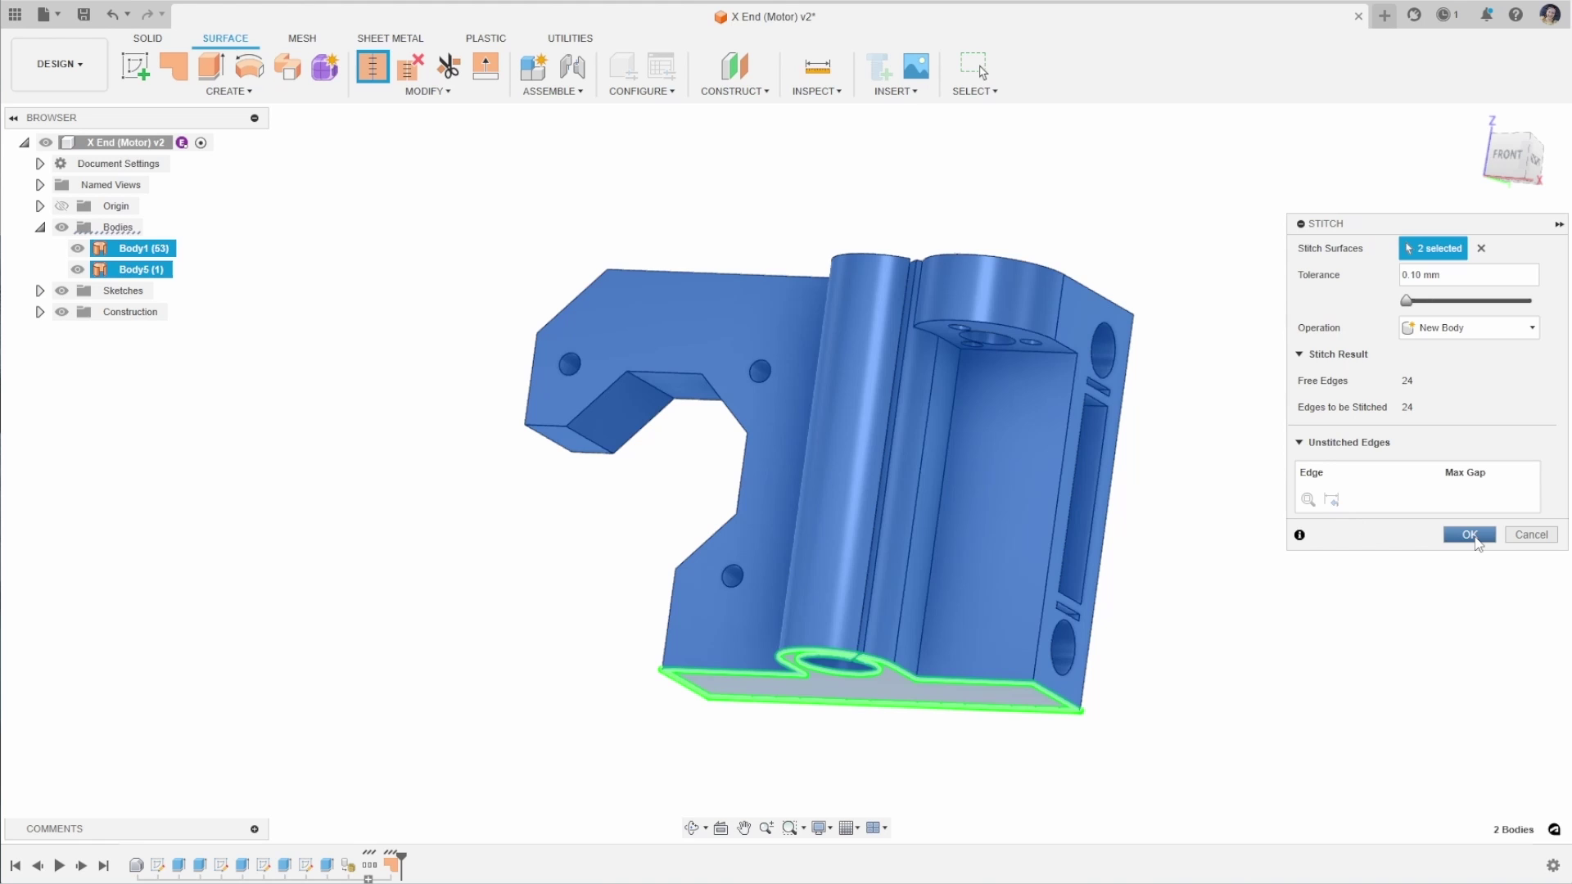
pyautogui.click(1469, 535)
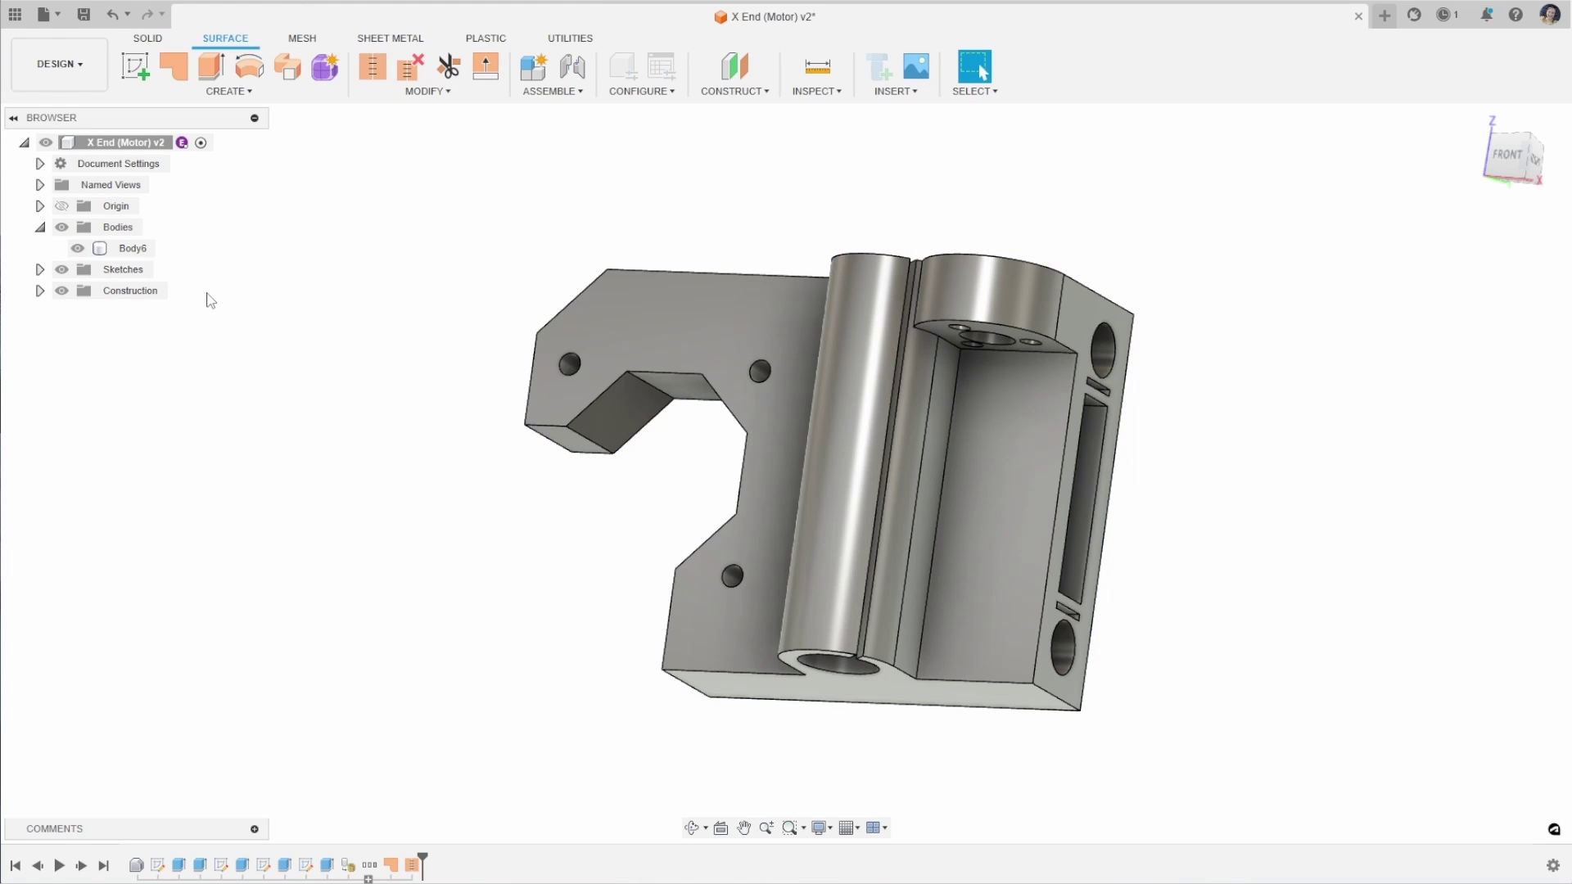
pyautogui.moveTo(781, 315)
pyautogui.keyDown('shift'); pyautogui.mouseDown(button='middle')
pyautogui.moveTo(794, 340)
pyautogui.moveTo(246, 421)
pyautogui.mouseUp(button='middle'); pyautogui.keyUp('shift')
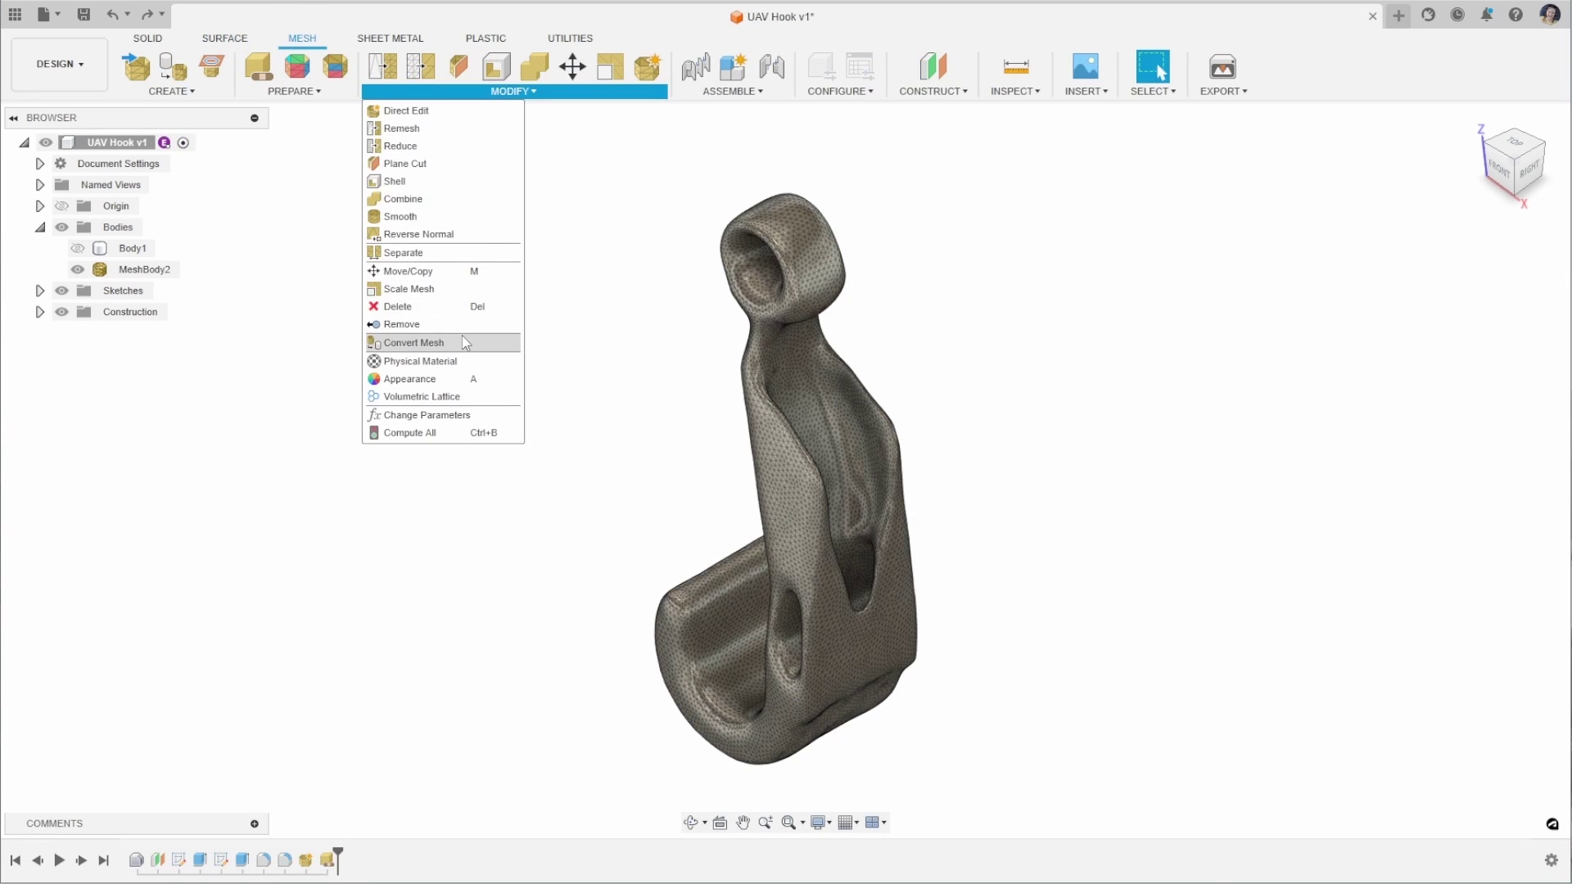
# - Set Convert Mesh to the Parametric operation and Organic method, with MeshBody2 selected
pyautogui.click(481, 347)
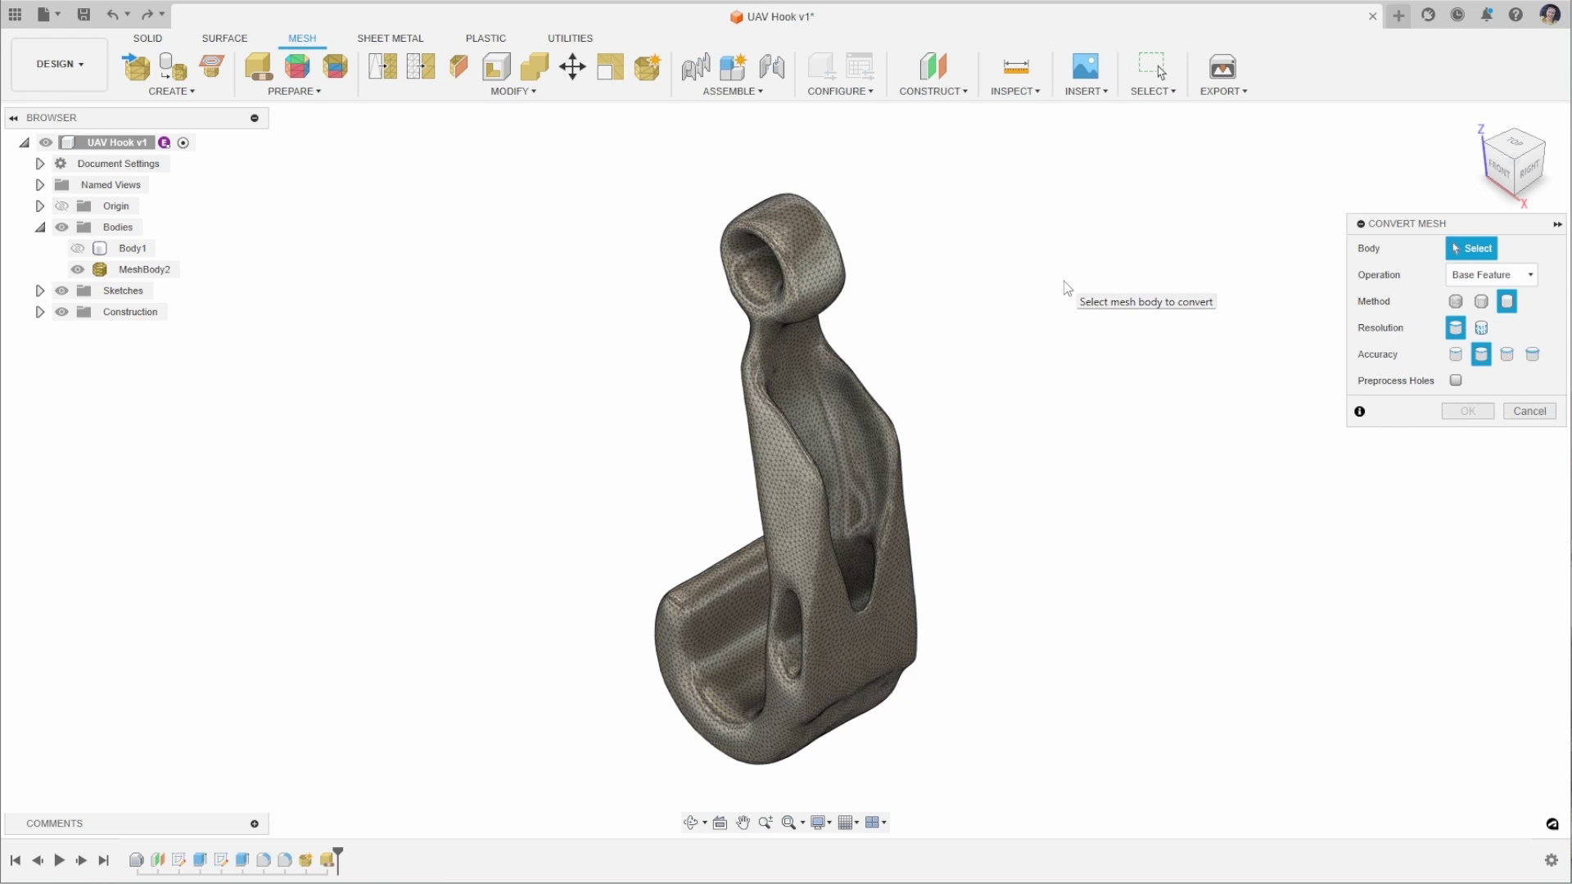
pyautogui.click(1527, 281)
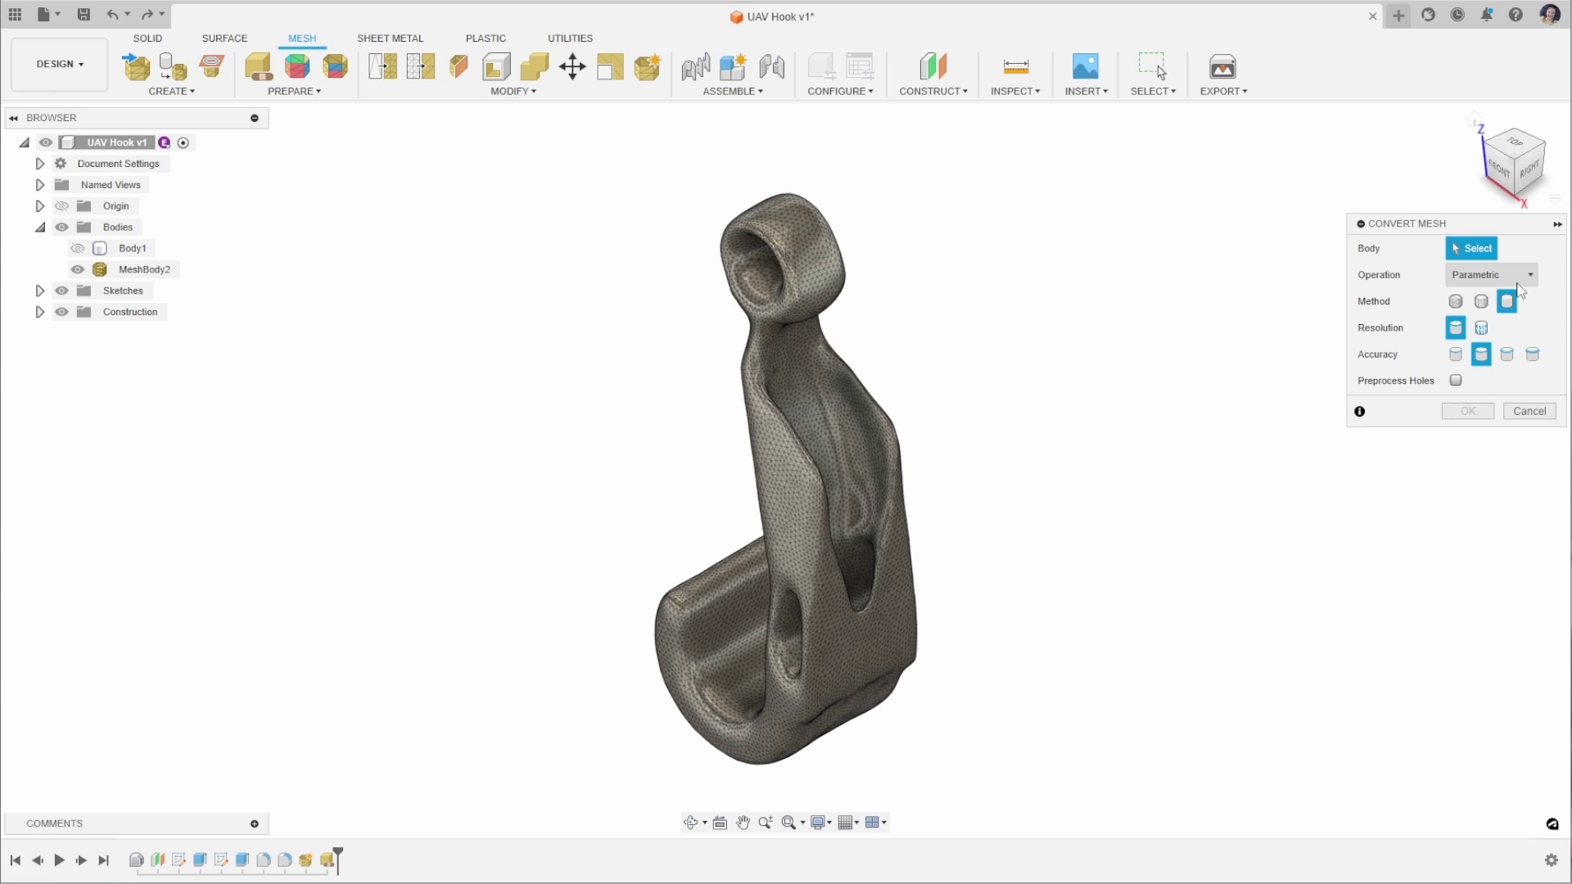
pyautogui.click(1524, 276)
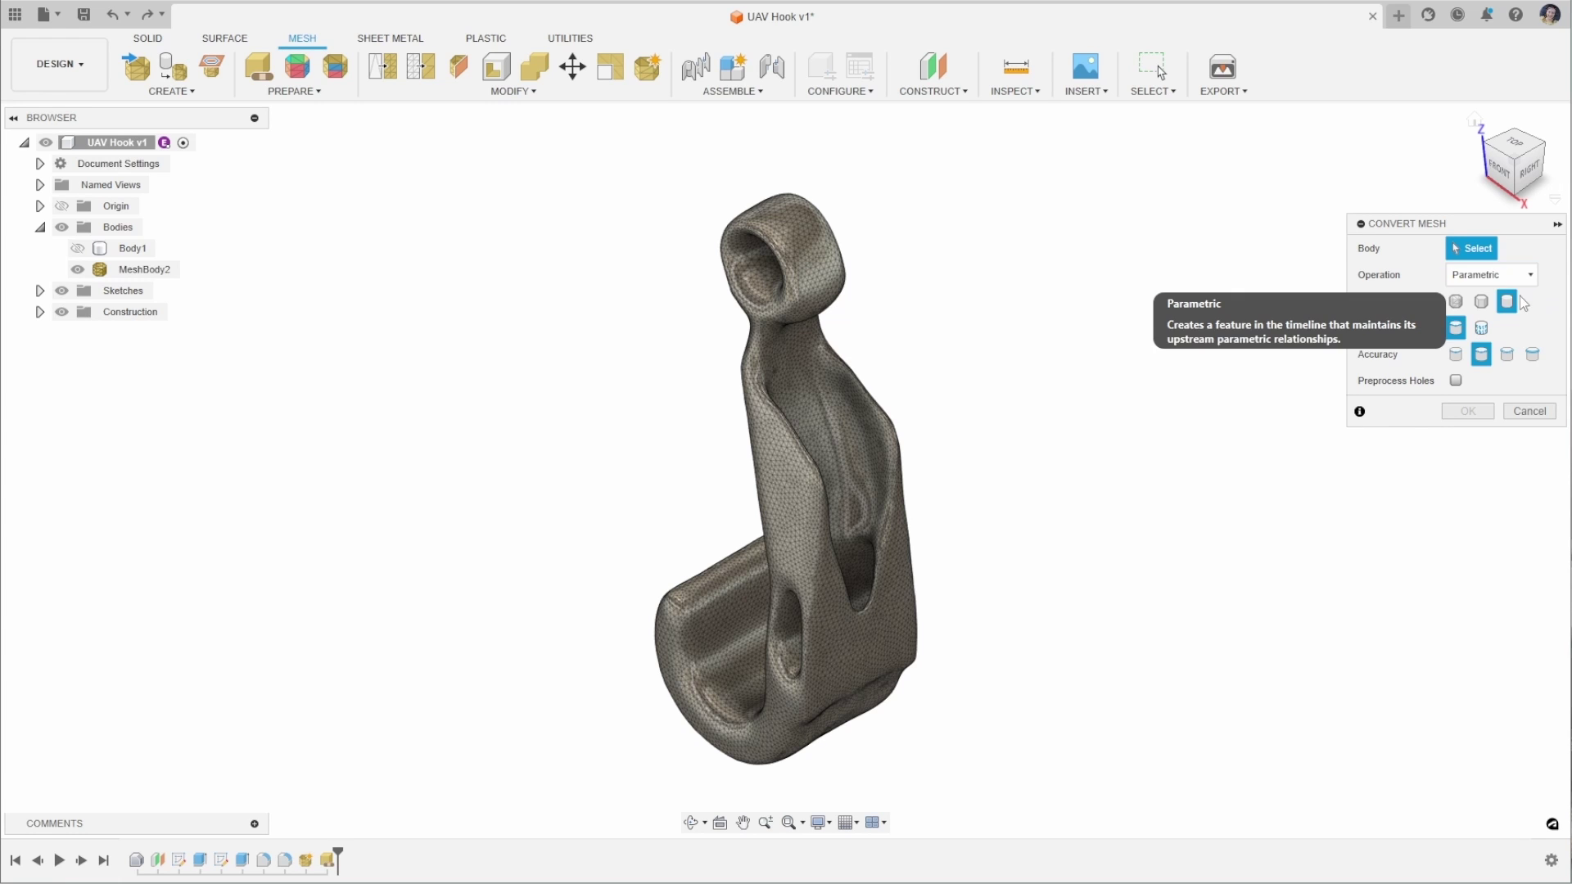
pyautogui.click(1523, 299)
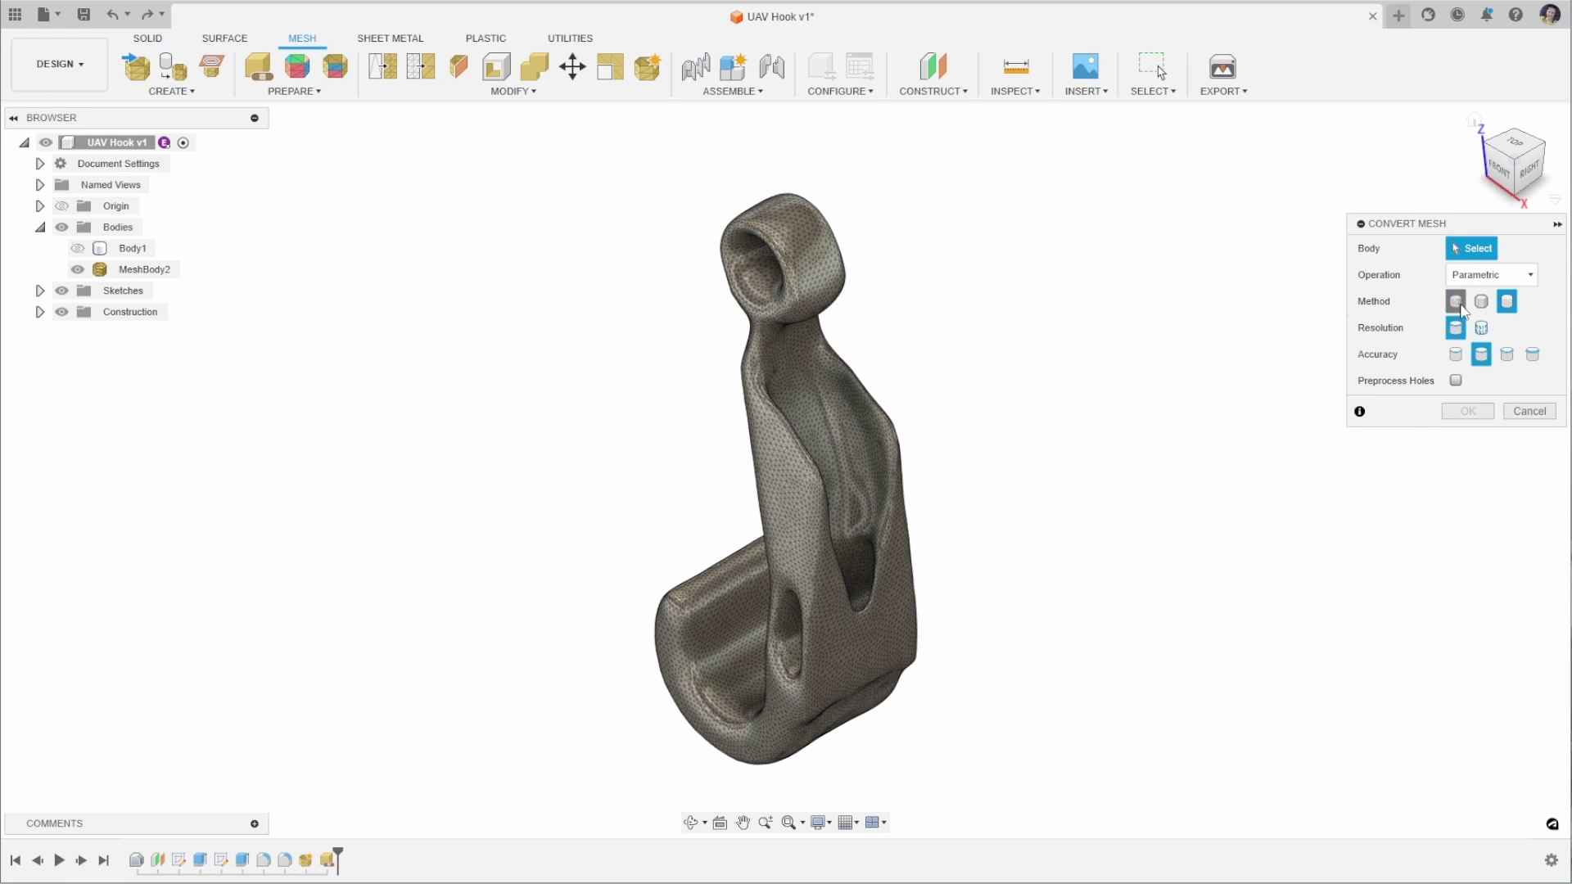
pyautogui.click(1480, 304)
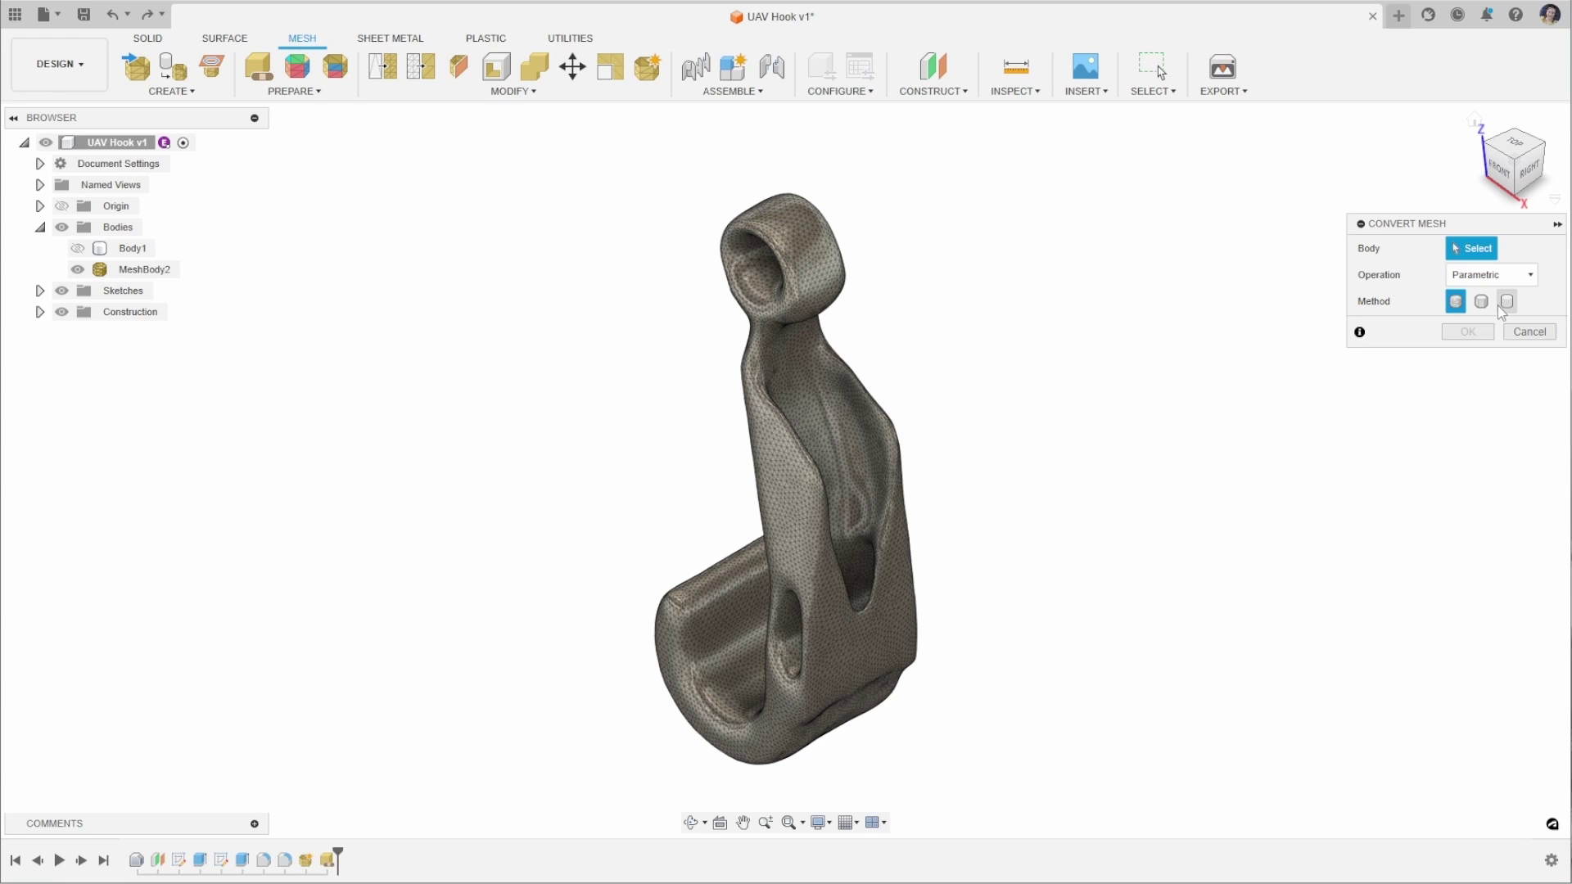
pyautogui.click(1507, 301)
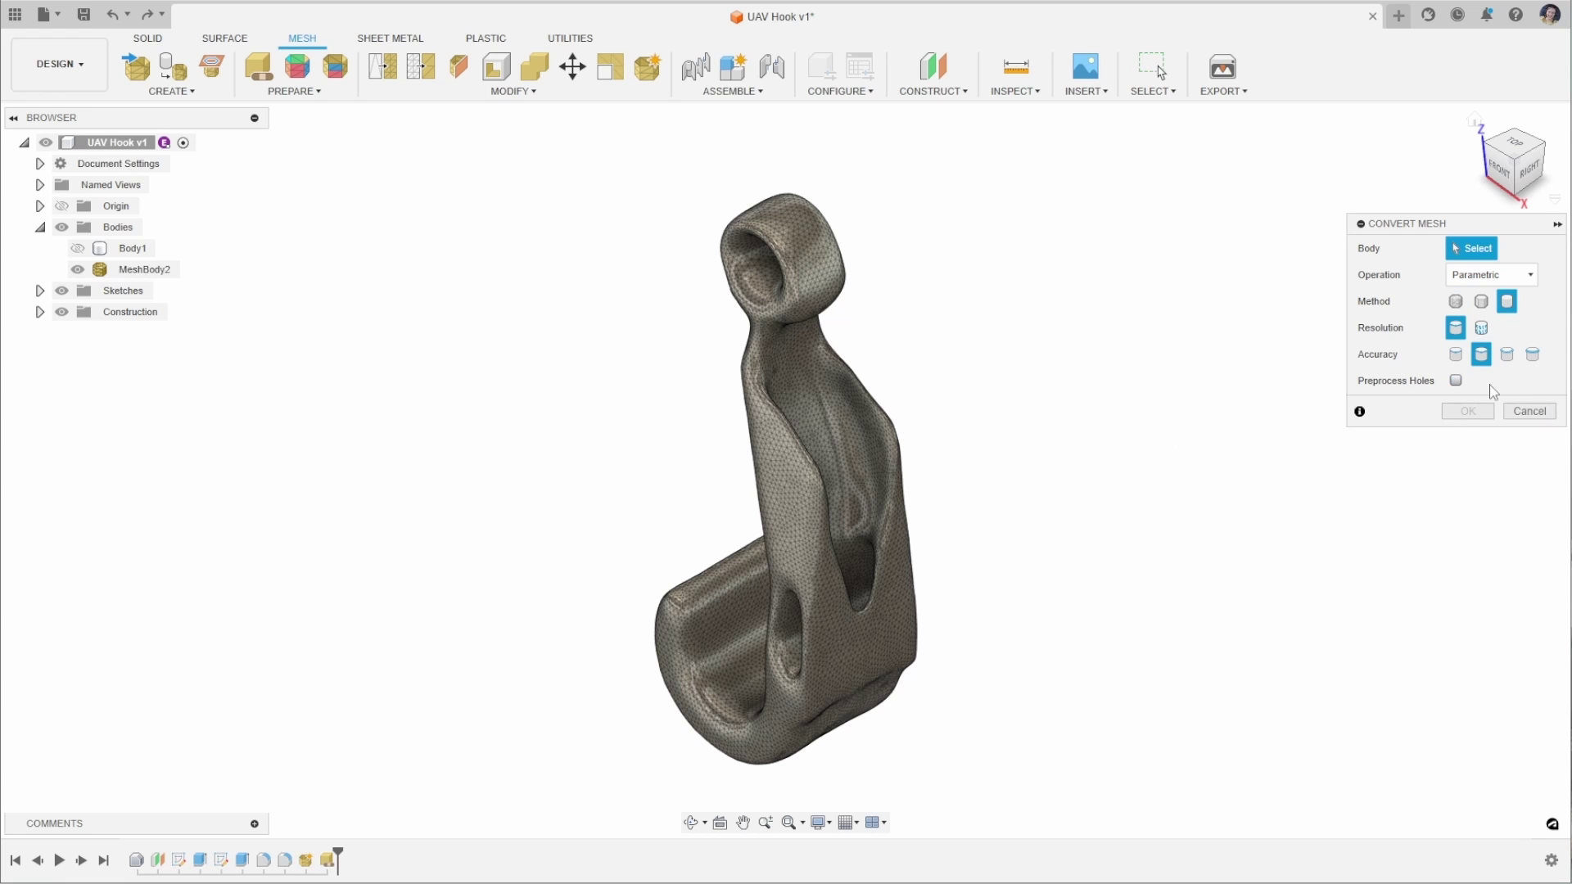
pyautogui.click(812, 378)
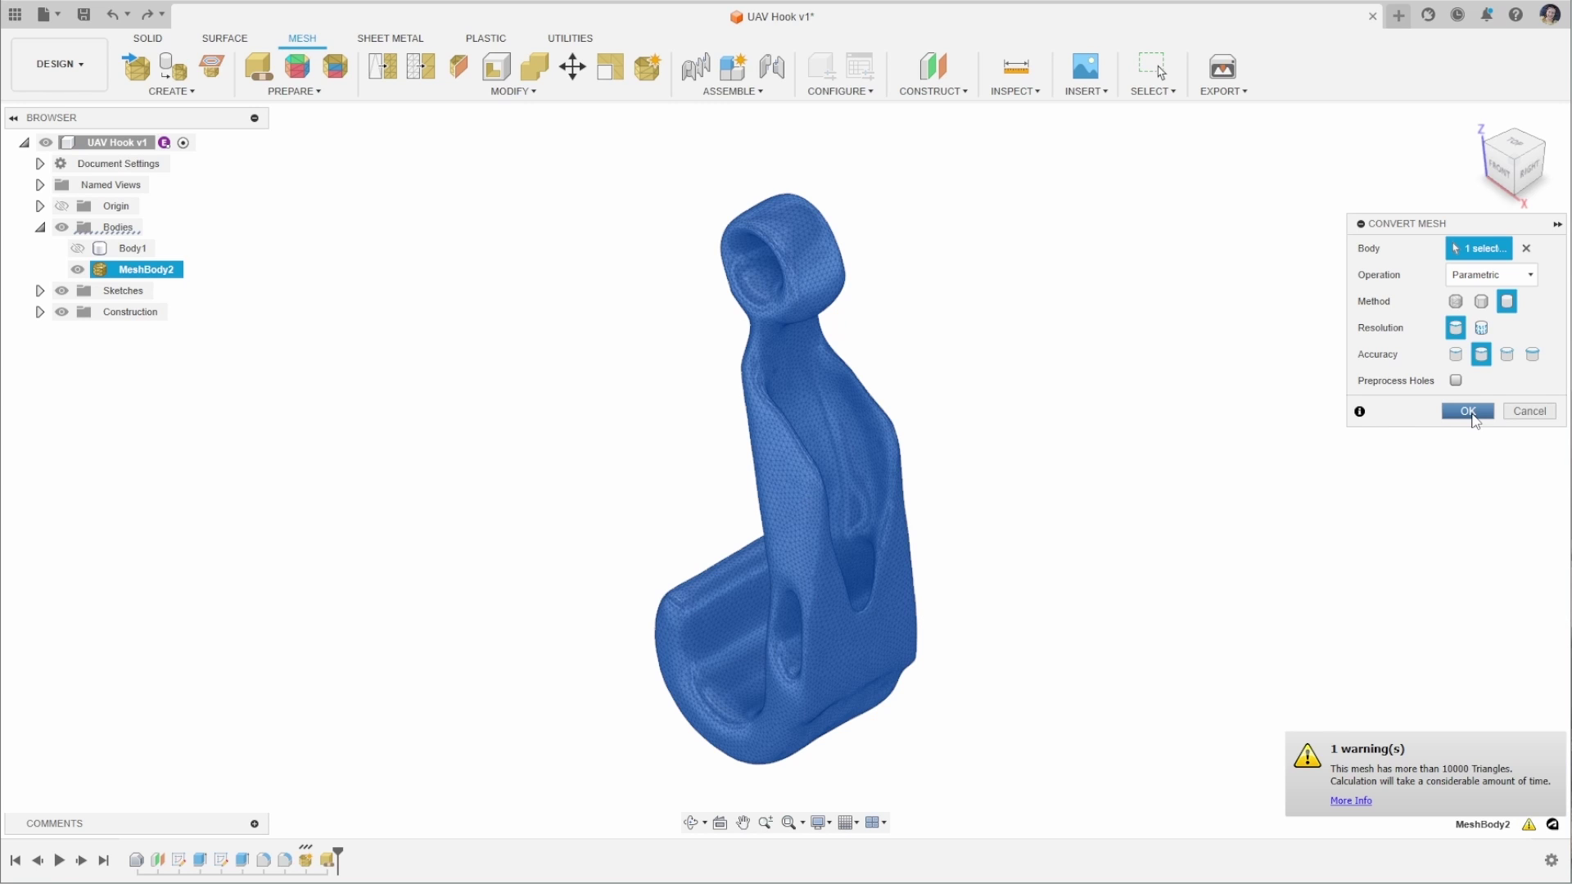
# - Run the organic parametric conversion of MeshBody2, then undo it
pyautogui.click(1469, 412)
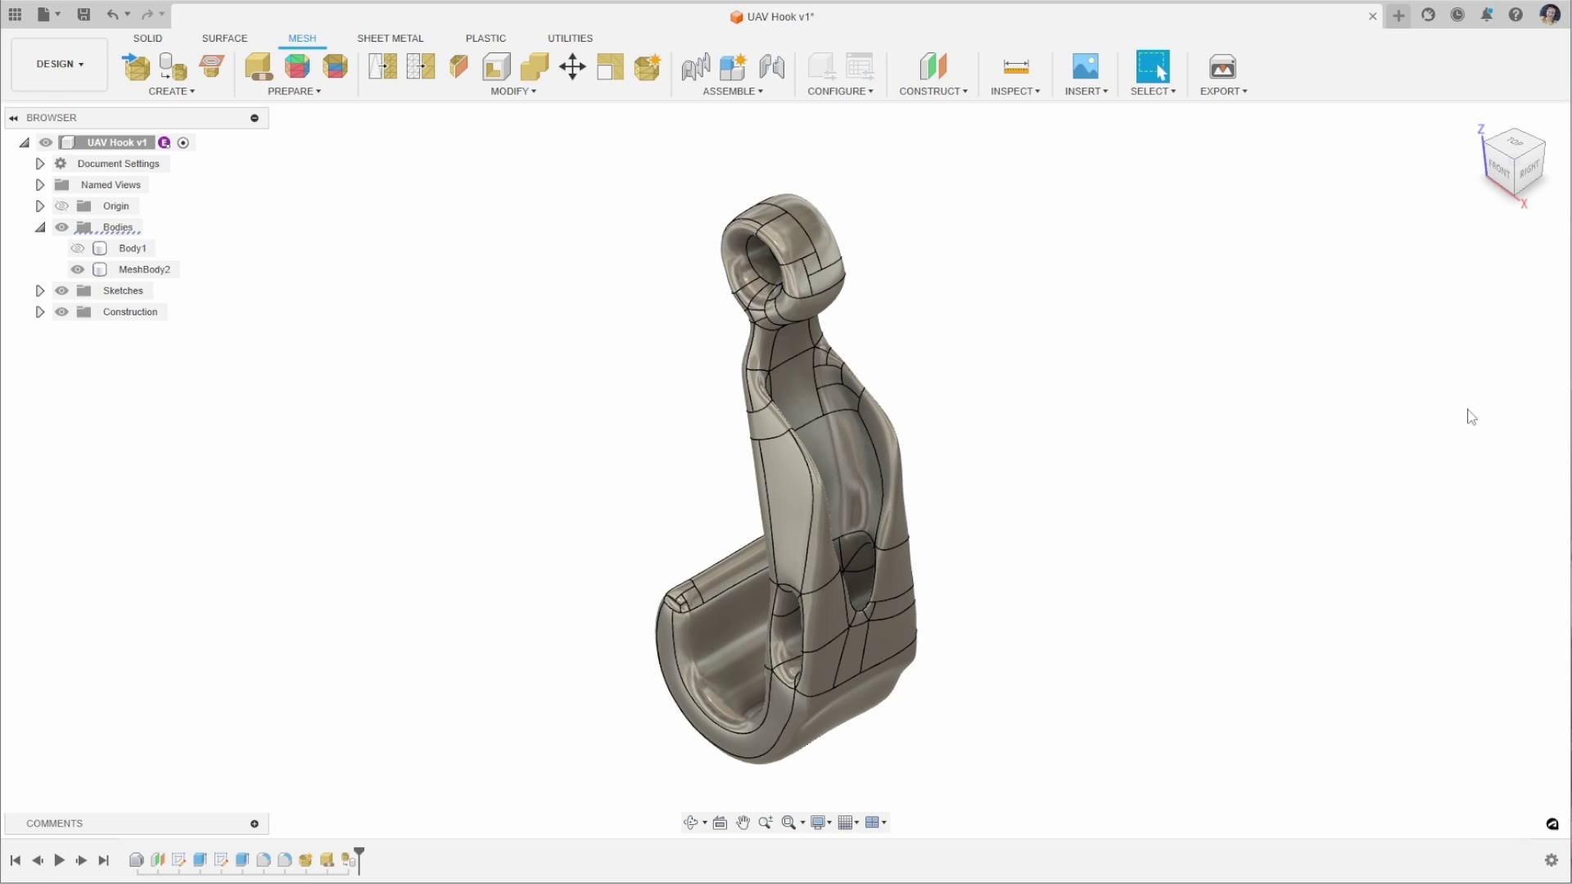
pyautogui.hotkey('ctrl', 'z')
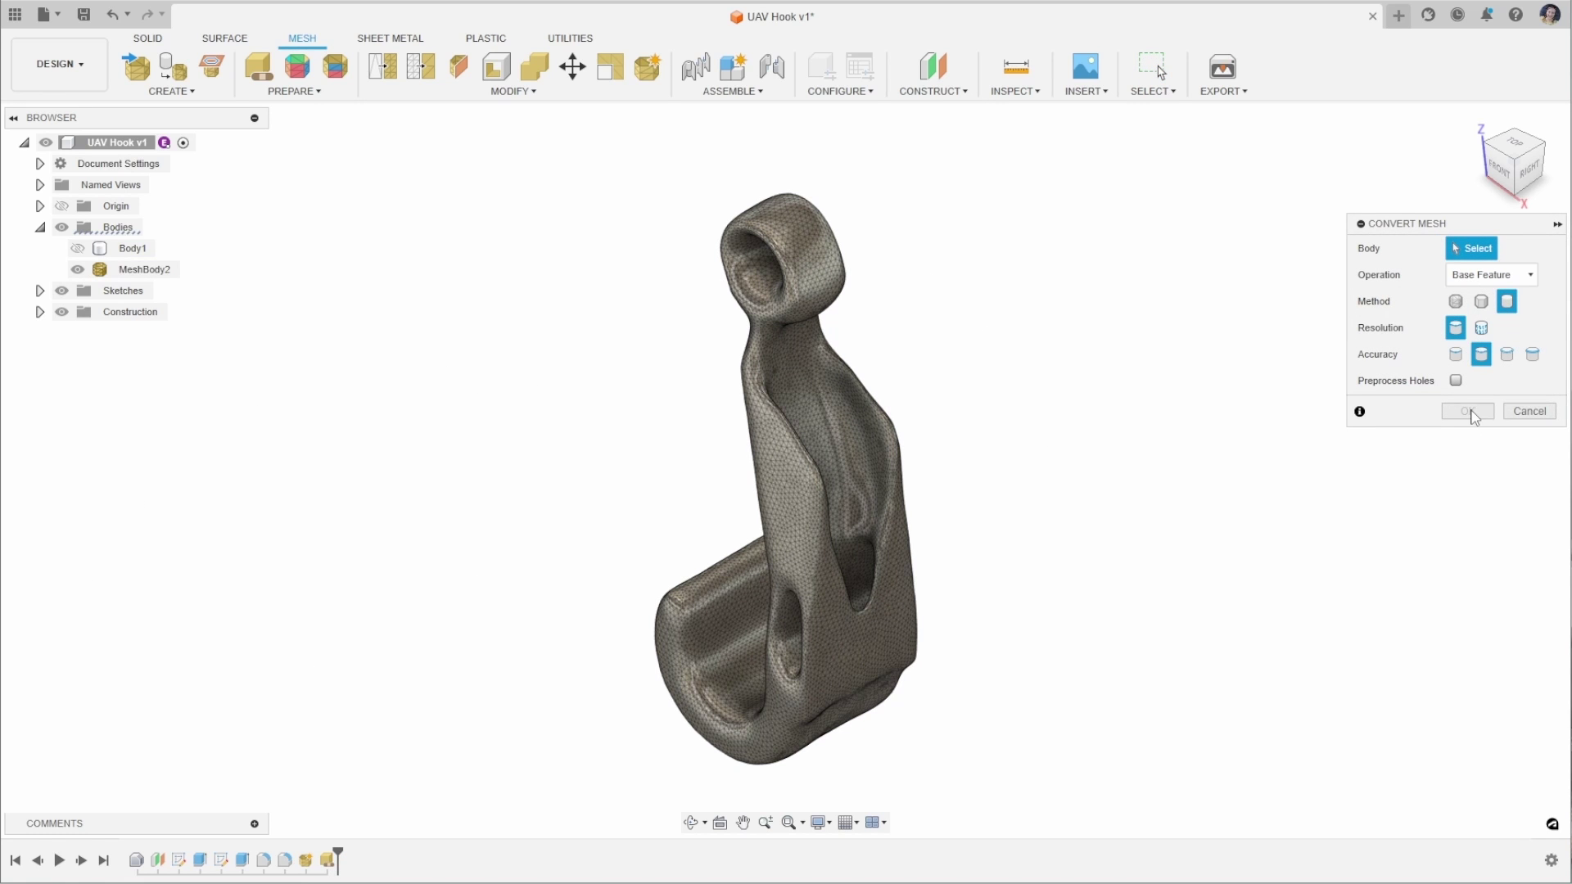
# - Select MeshBody2 and finish the form to create the smooth MeshBody2 (1) body
pyautogui.click(884, 409)
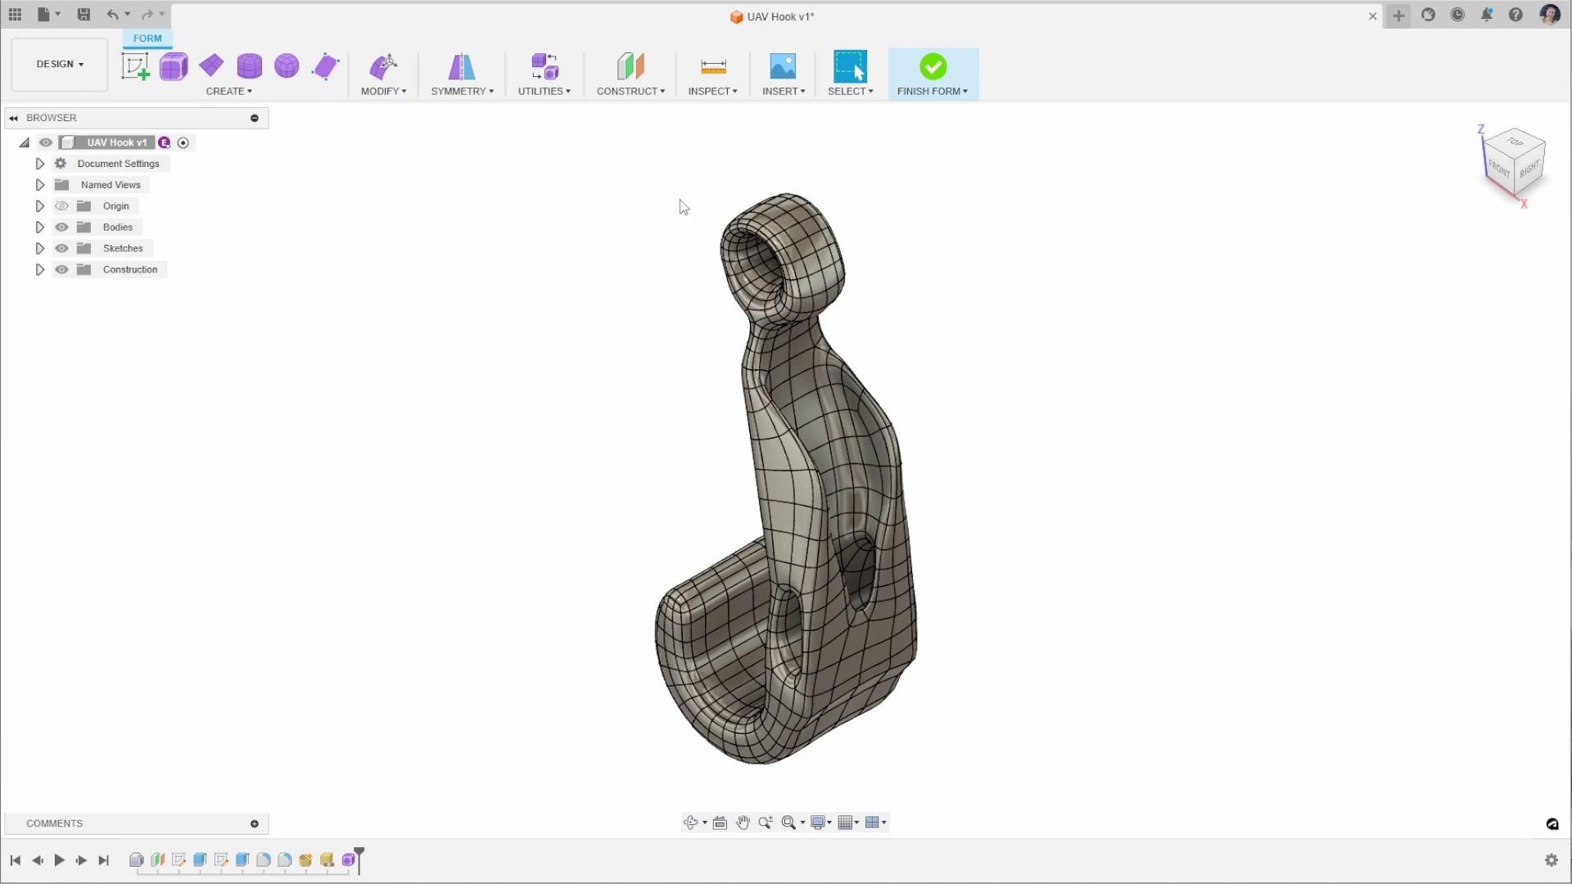
pyautogui.click(933, 72)
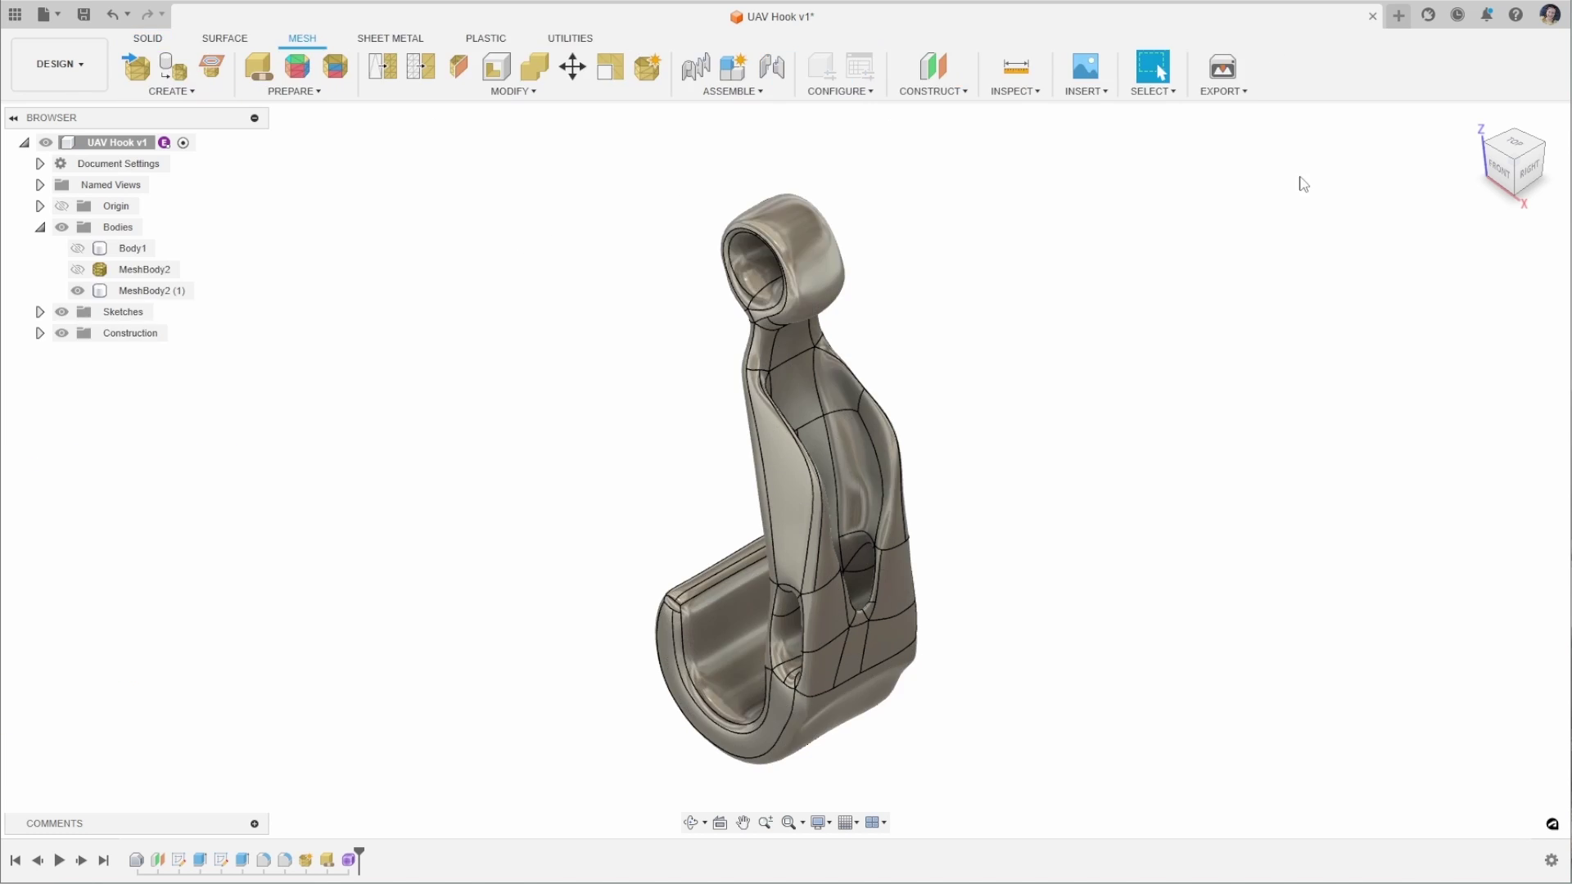